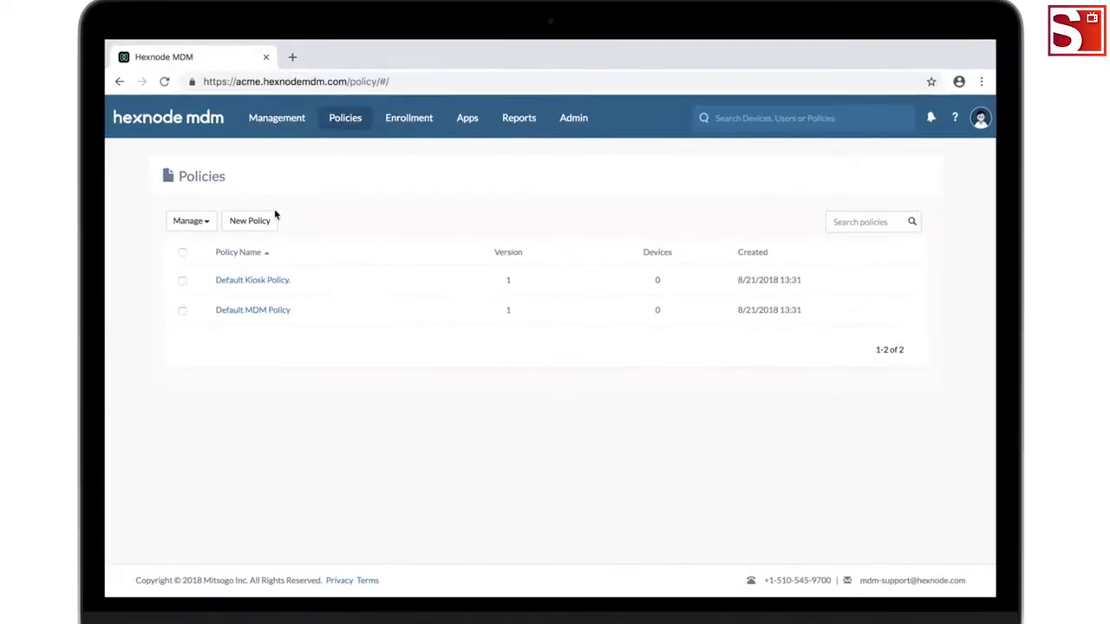
- Create a new policy named "Webclip"
click(297, 235)
click(285, 215)
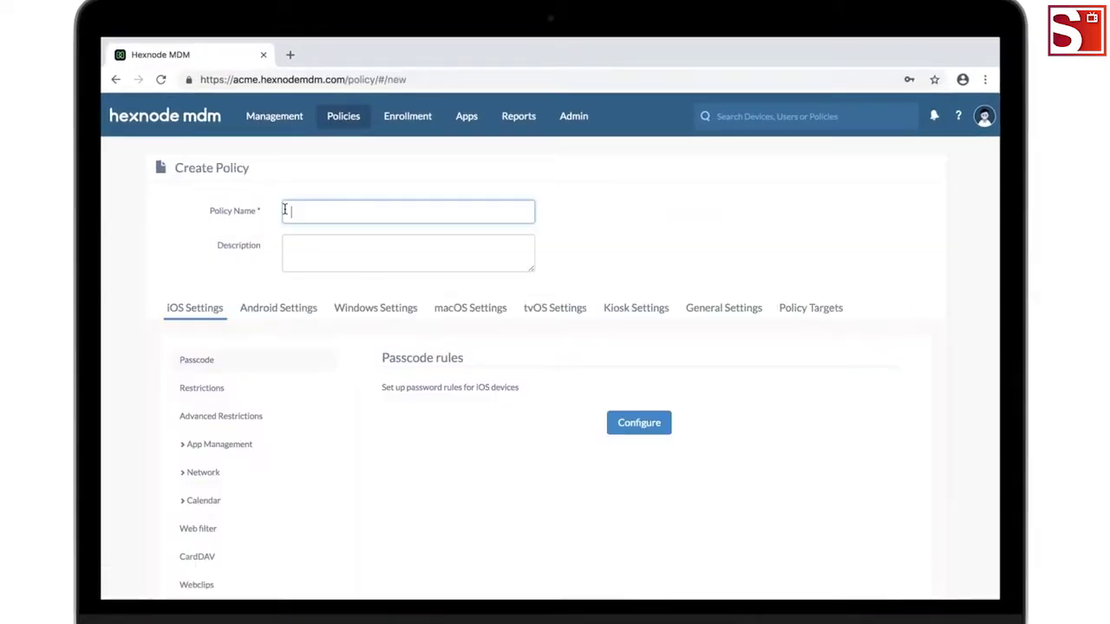
text(Webclip)
- Configure iOS webclips for the policy and add the HEX CON '19 web app
click(217, 586)
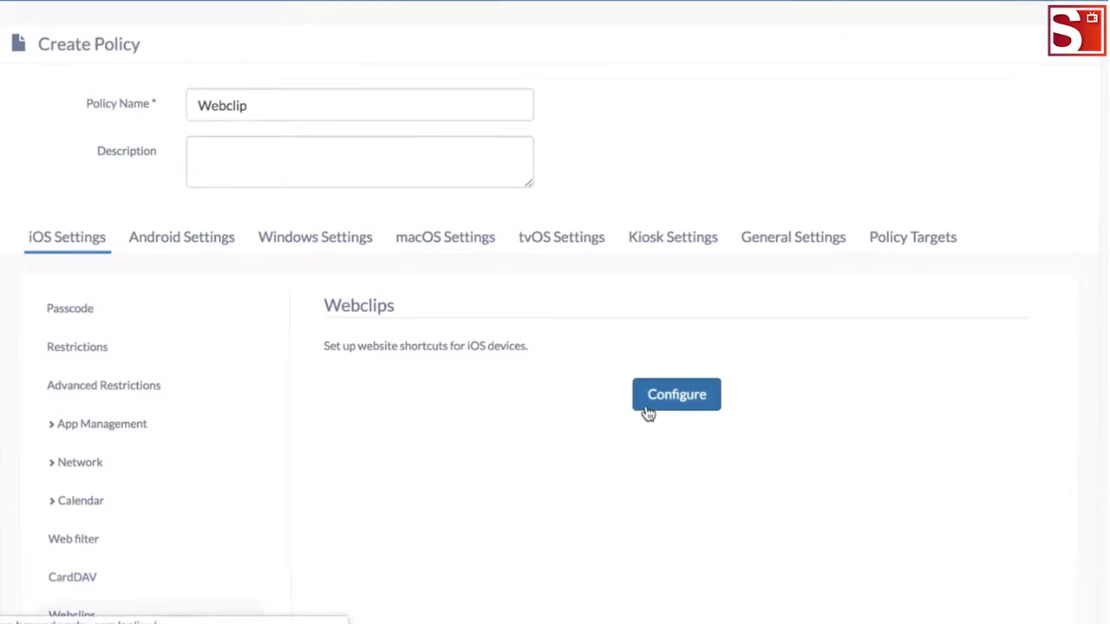
click(649, 411)
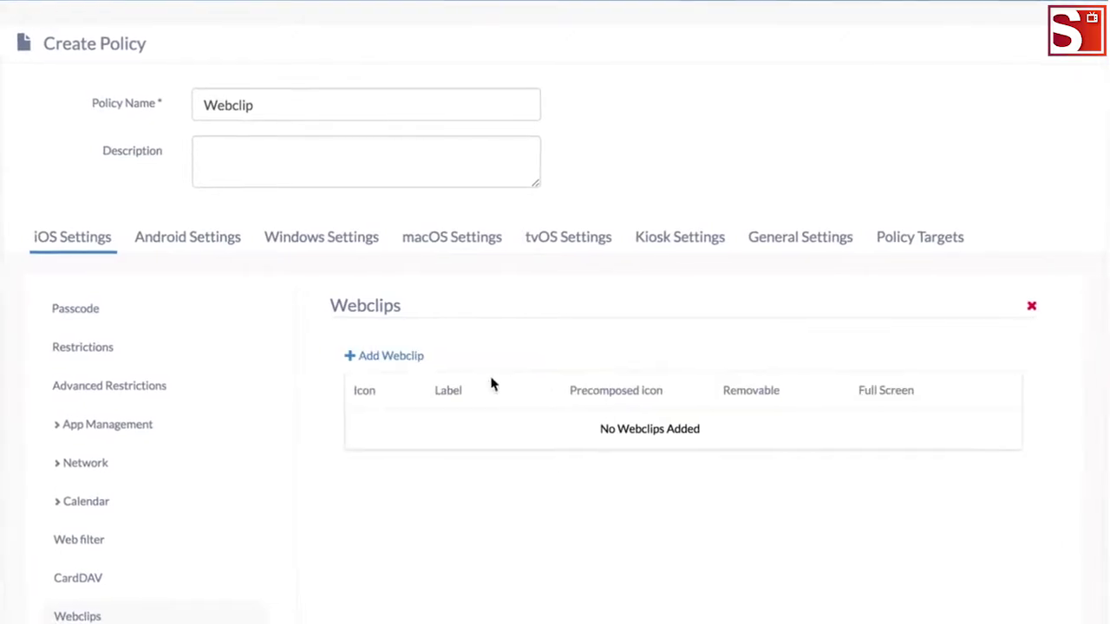
click(418, 363)
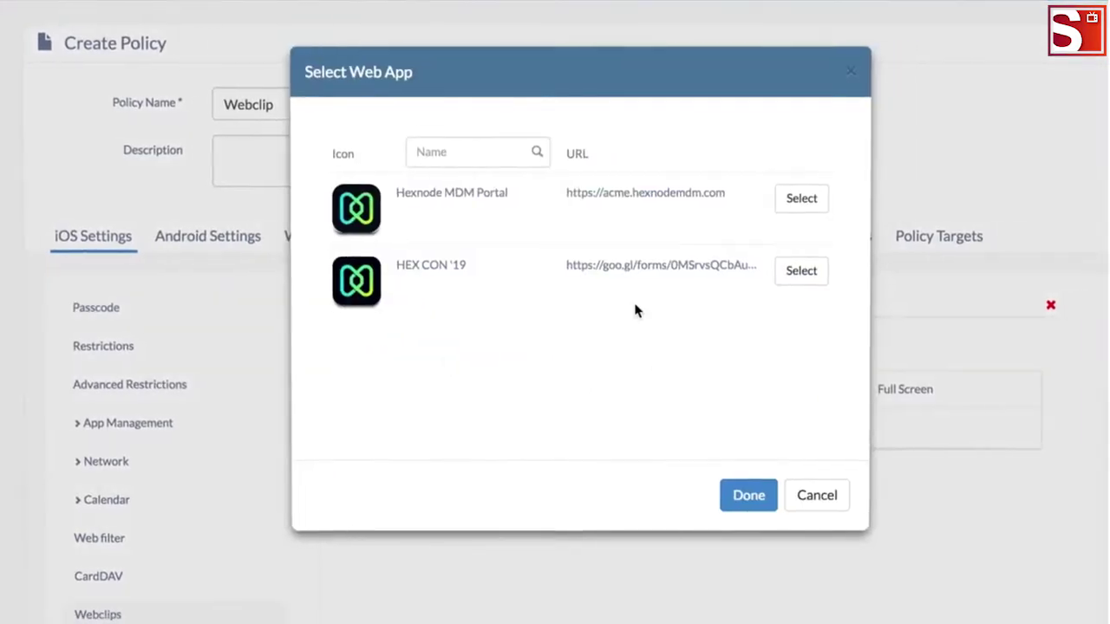
click(820, 275)
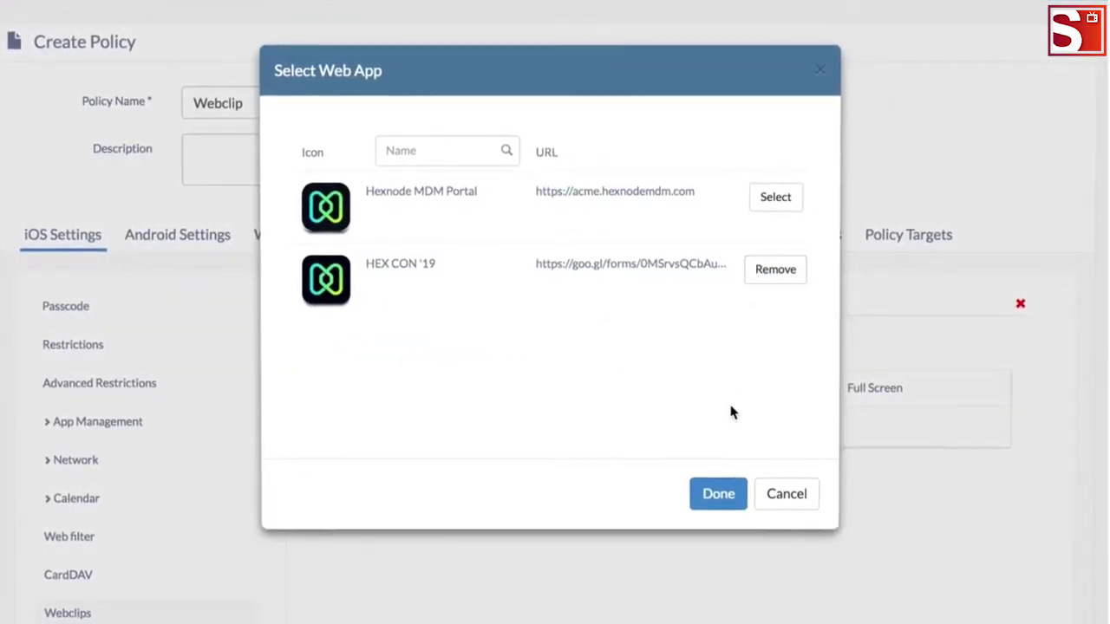
click(720, 493)
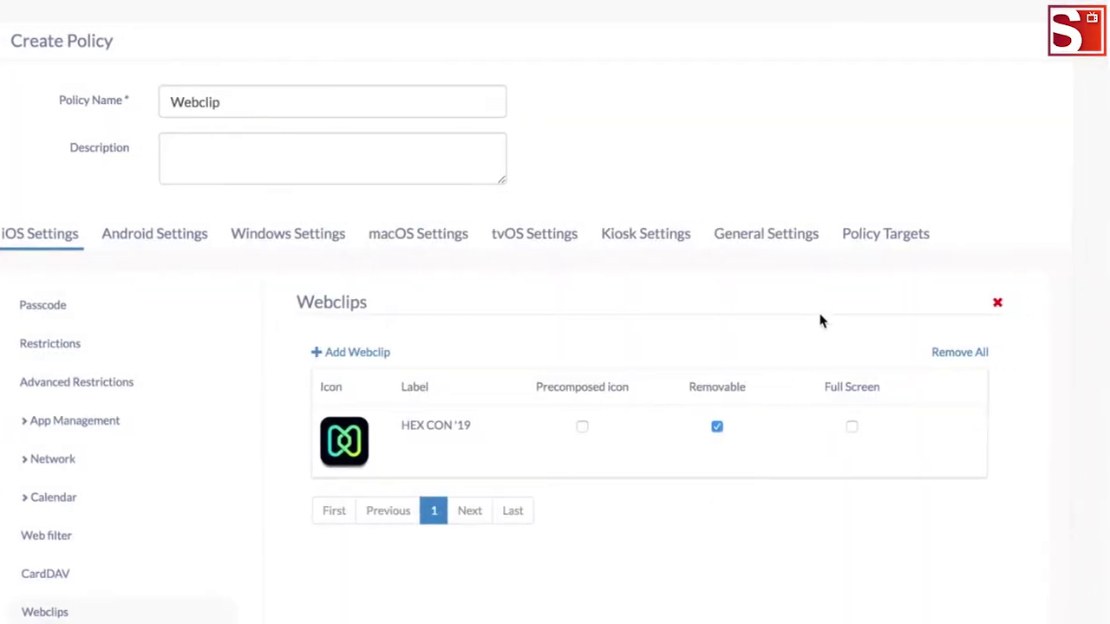
- Assign the iPad (6th Gen) as the policy's target device and save the policy
click(882, 239)
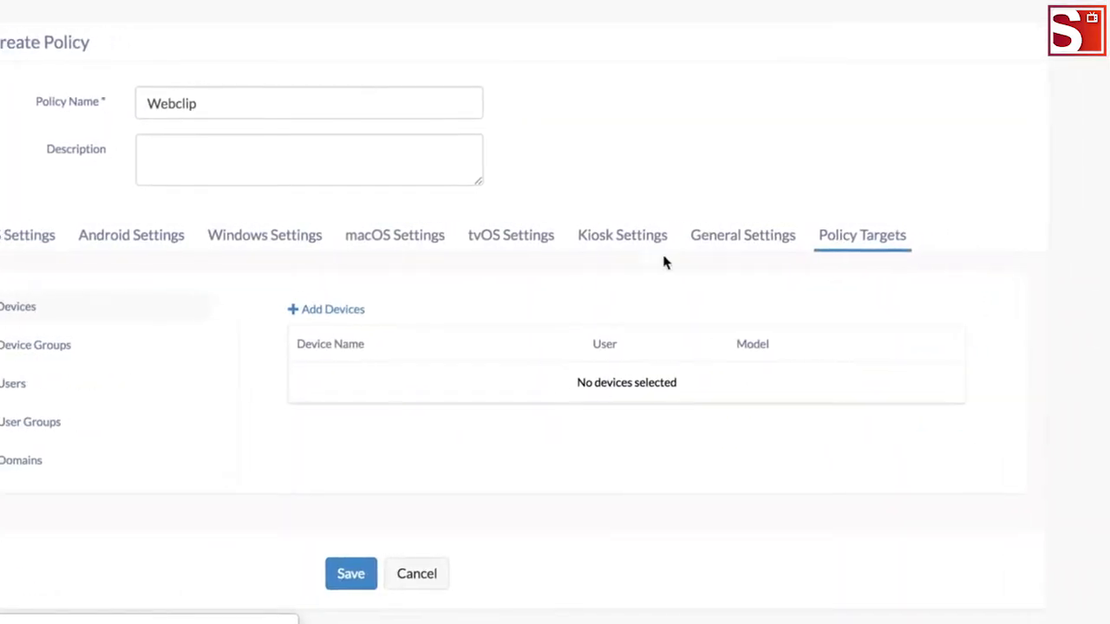
click(343, 309)
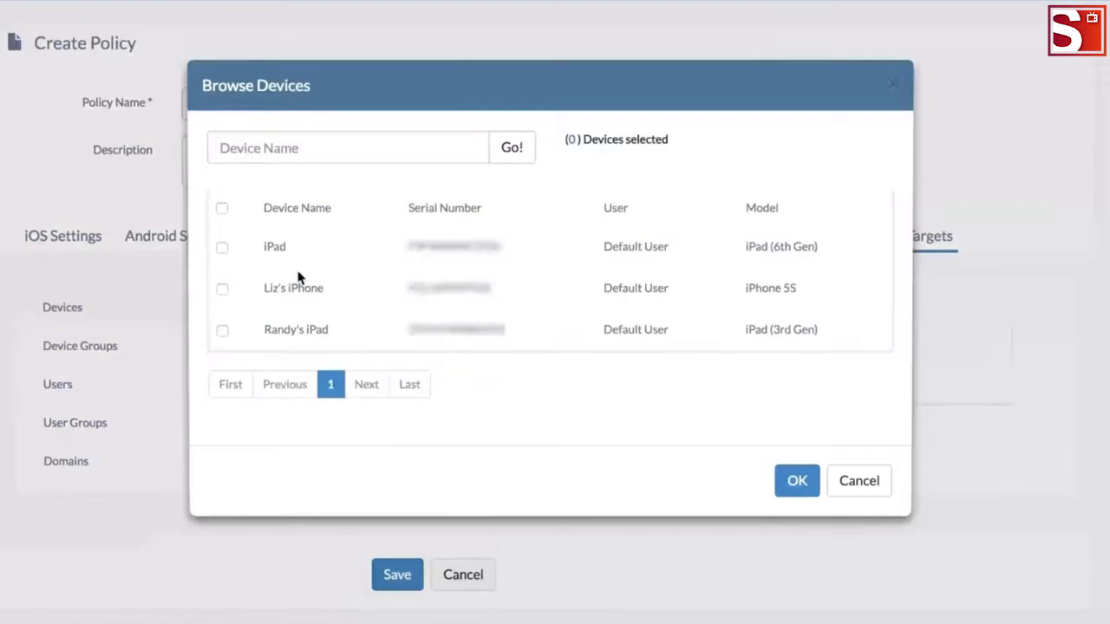
click(222, 248)
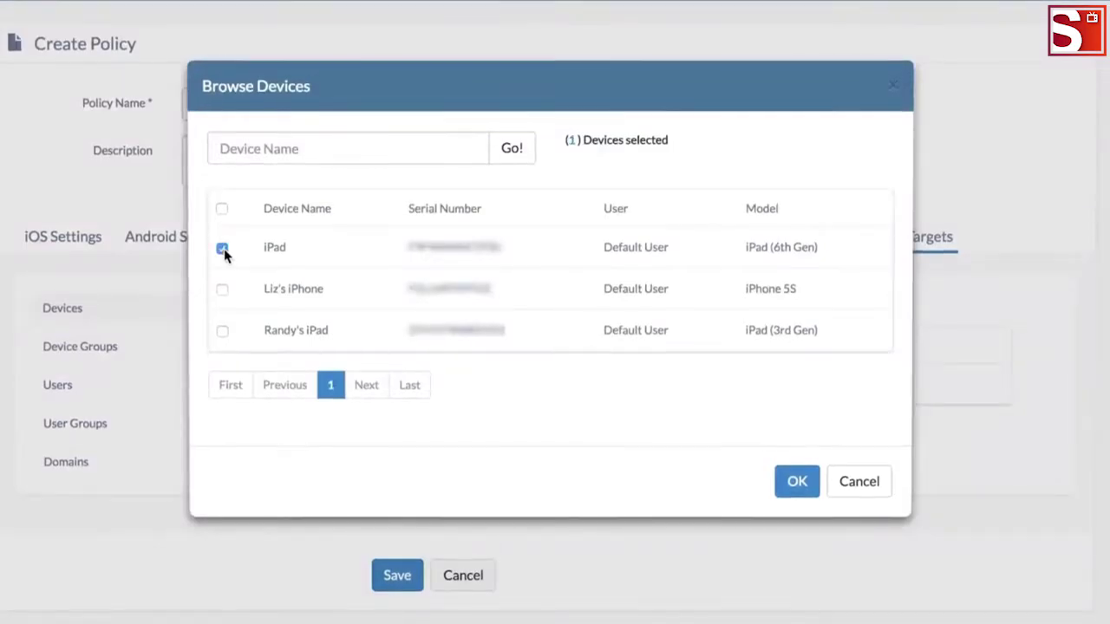
click(798, 484)
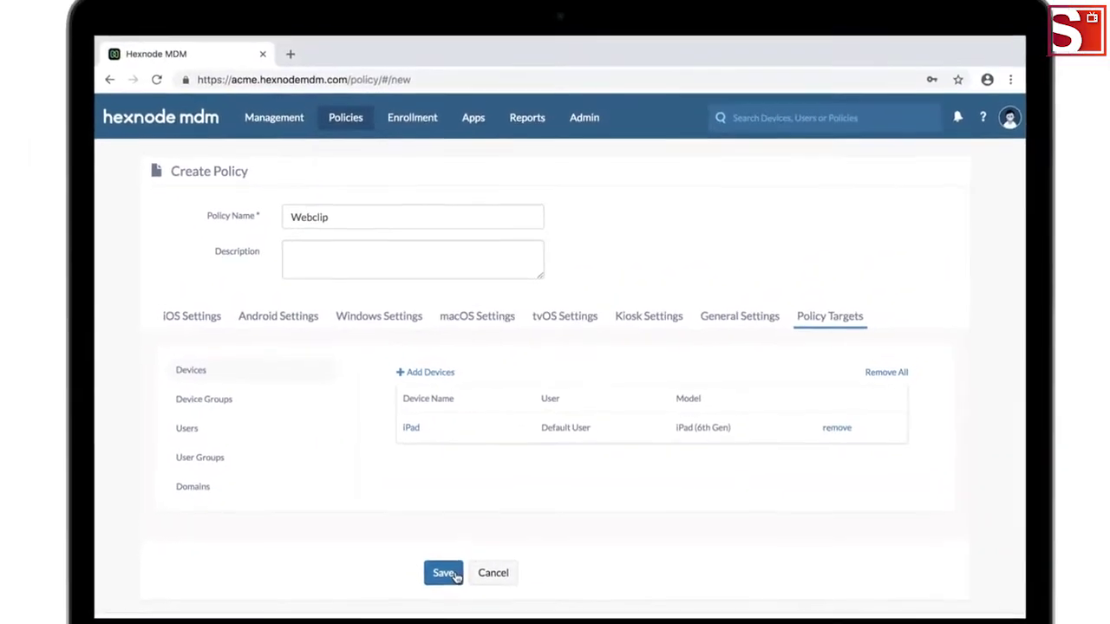
click(442, 566)
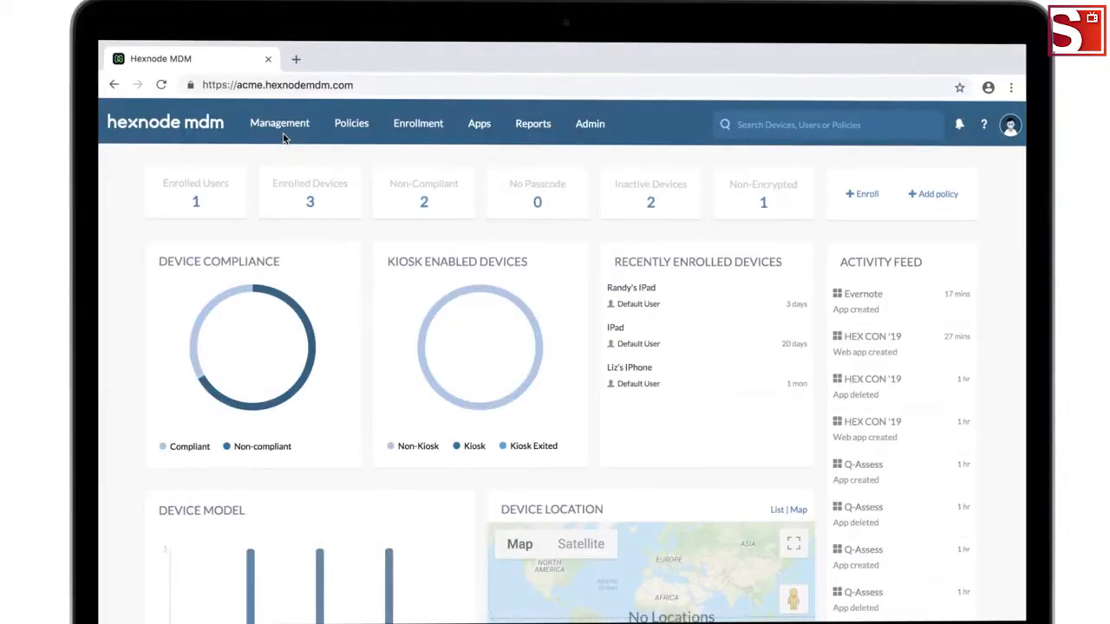
- Examine the management actions available for the iPad (6th Gen) in the managed device list
click(282, 126)
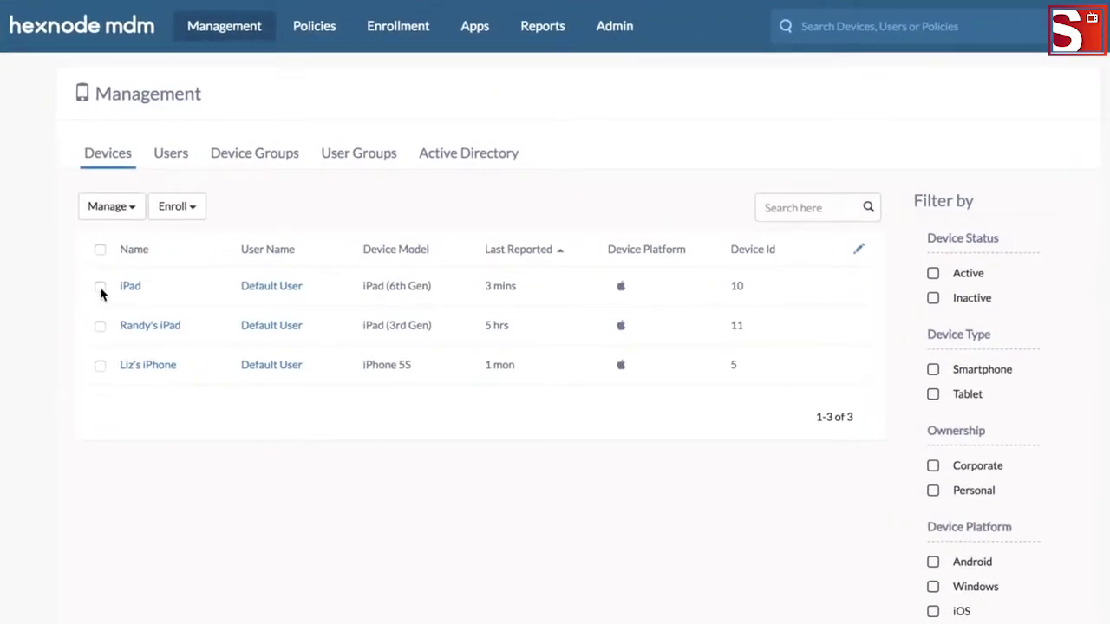
click(100, 287)
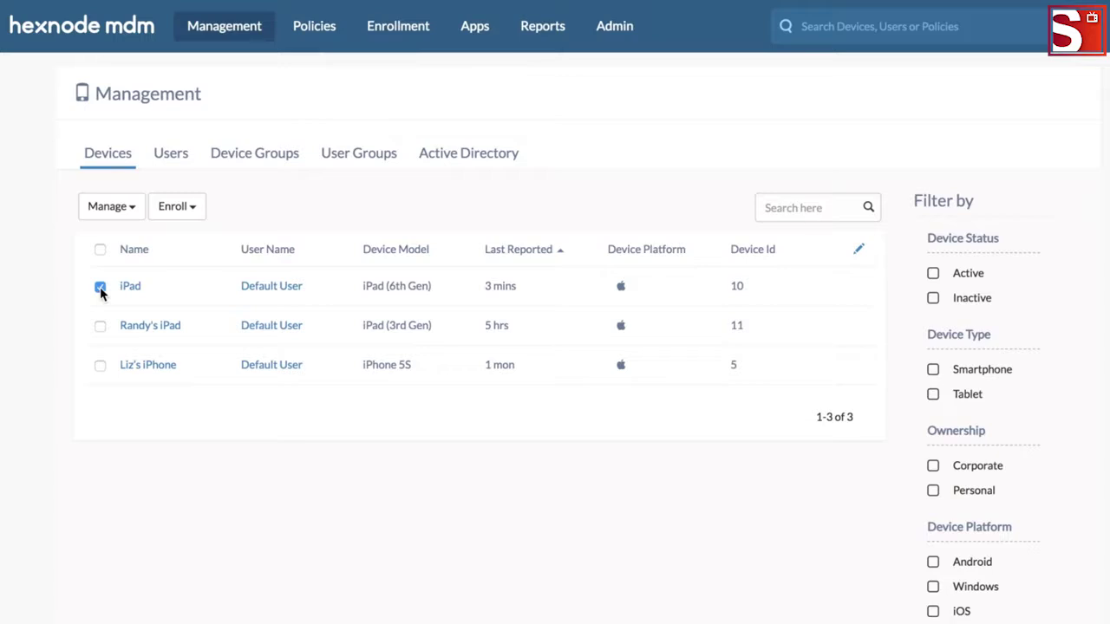
click(120, 212)
scroll(118, 239, down, 2)
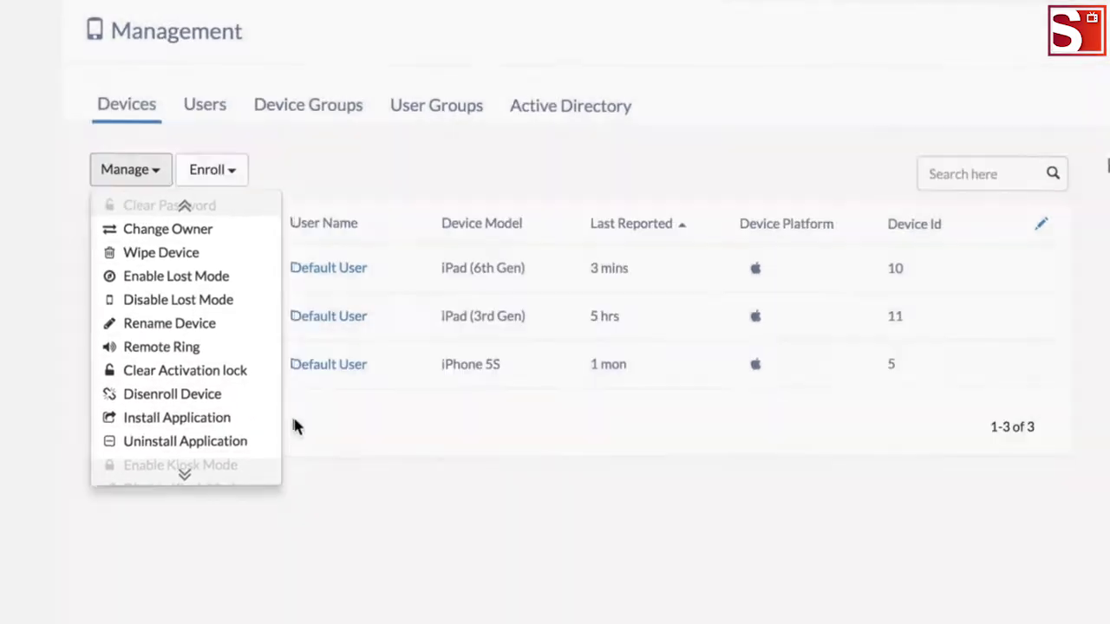
click(302, 426)
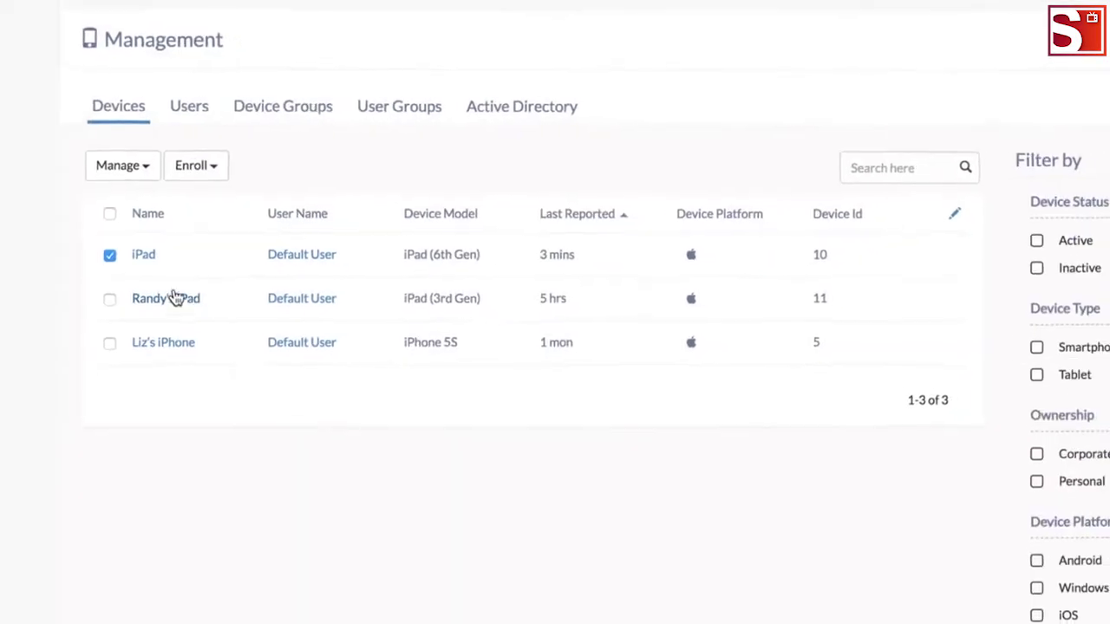
- Look through the local apps offered for installation from the iPad's own details page, then cancel
click(141, 249)
click(852, 75)
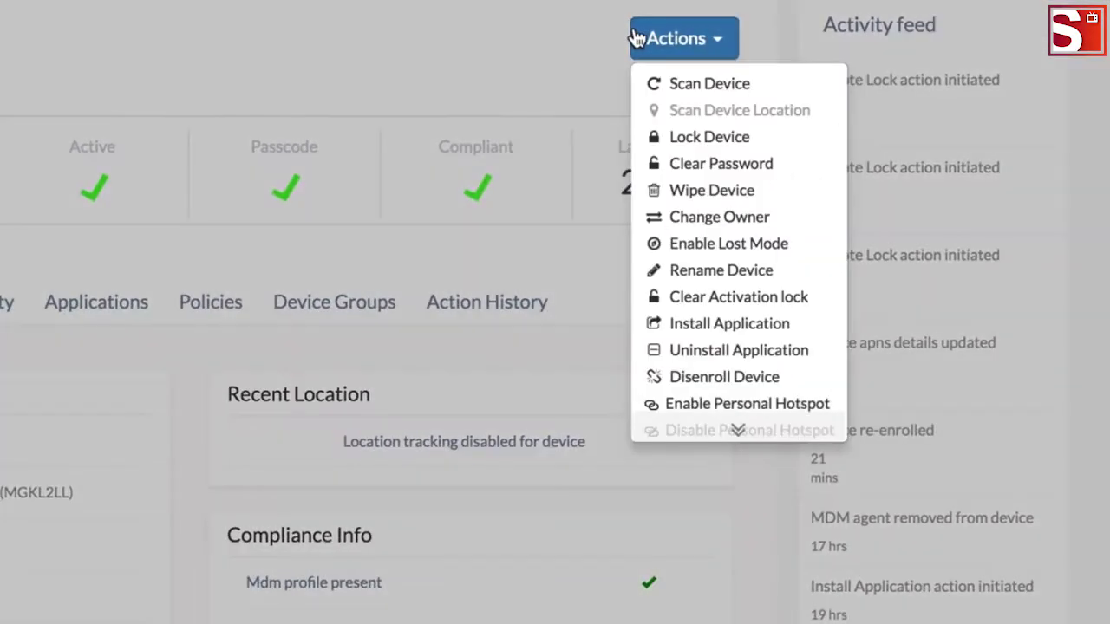
click(746, 323)
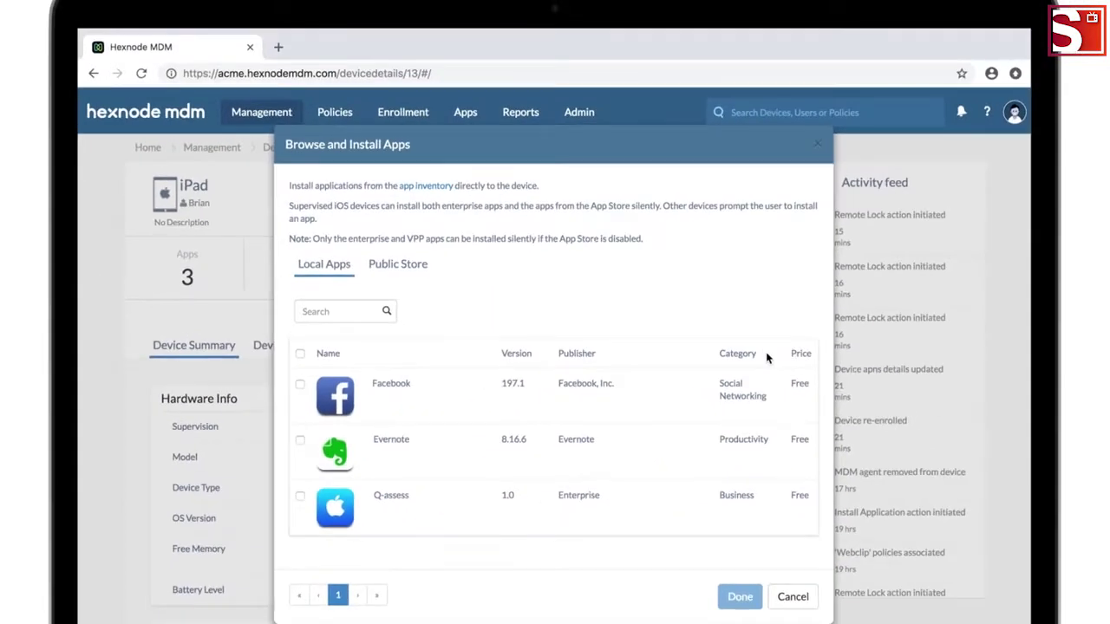
click(789, 597)
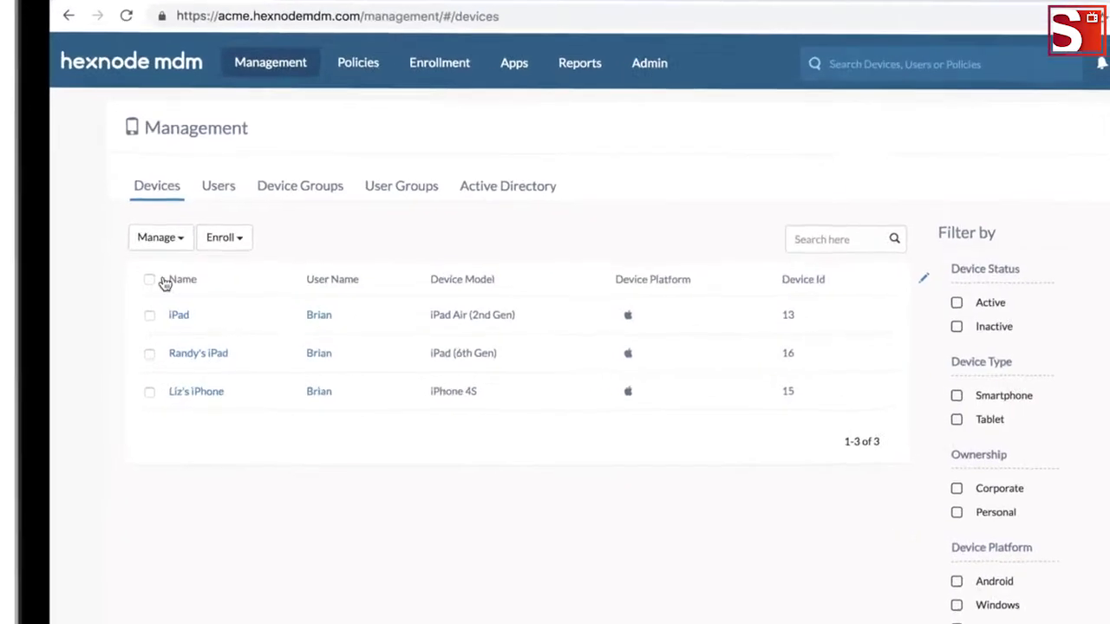
- Install the Evernote and Q-assess local apps on both iPads from the managed device list
click(148, 315)
click(139, 348)
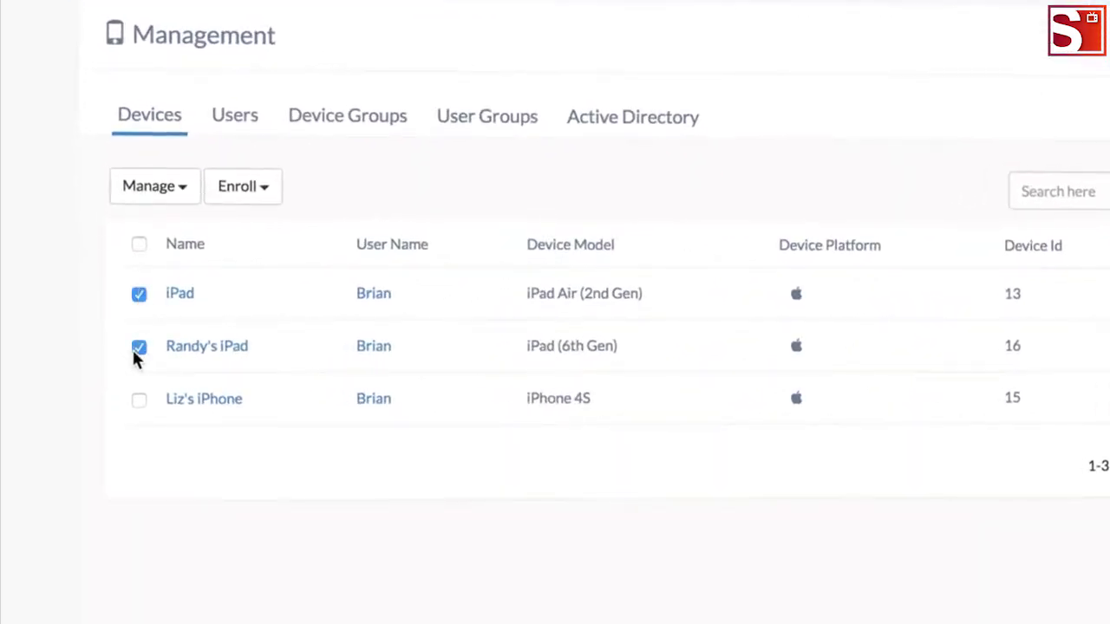
click(160, 196)
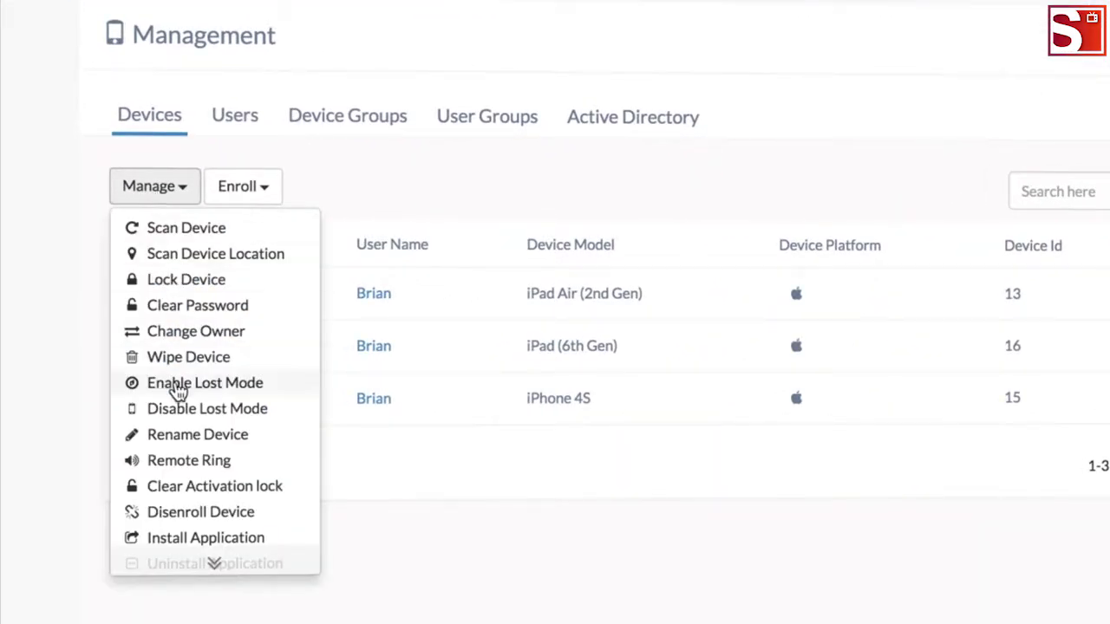
click(188, 535)
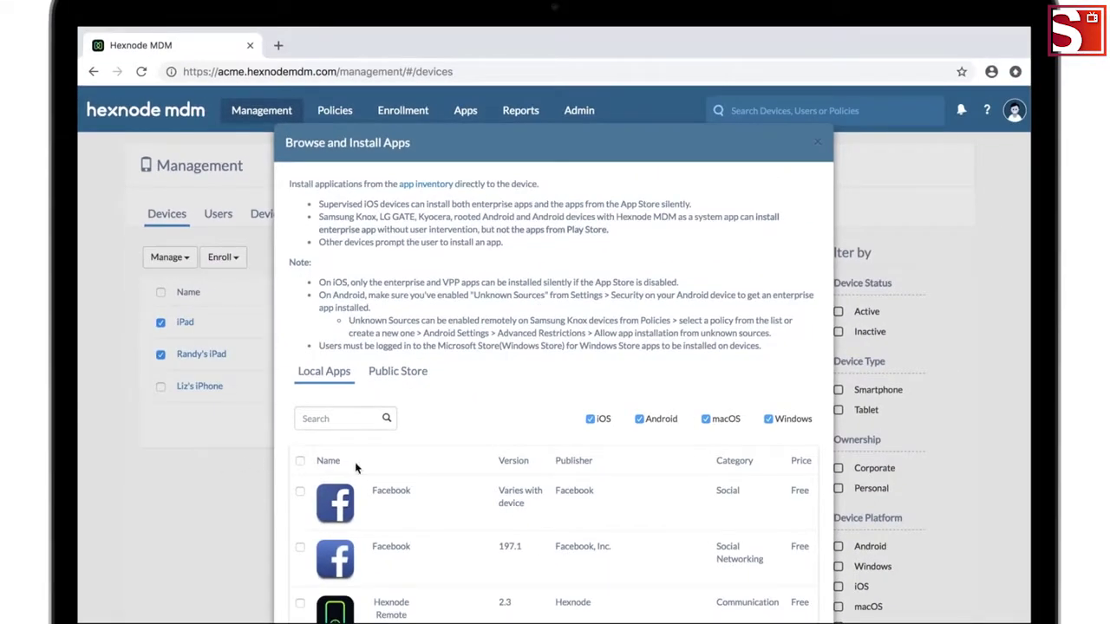
scroll(355, 468, down, 5)
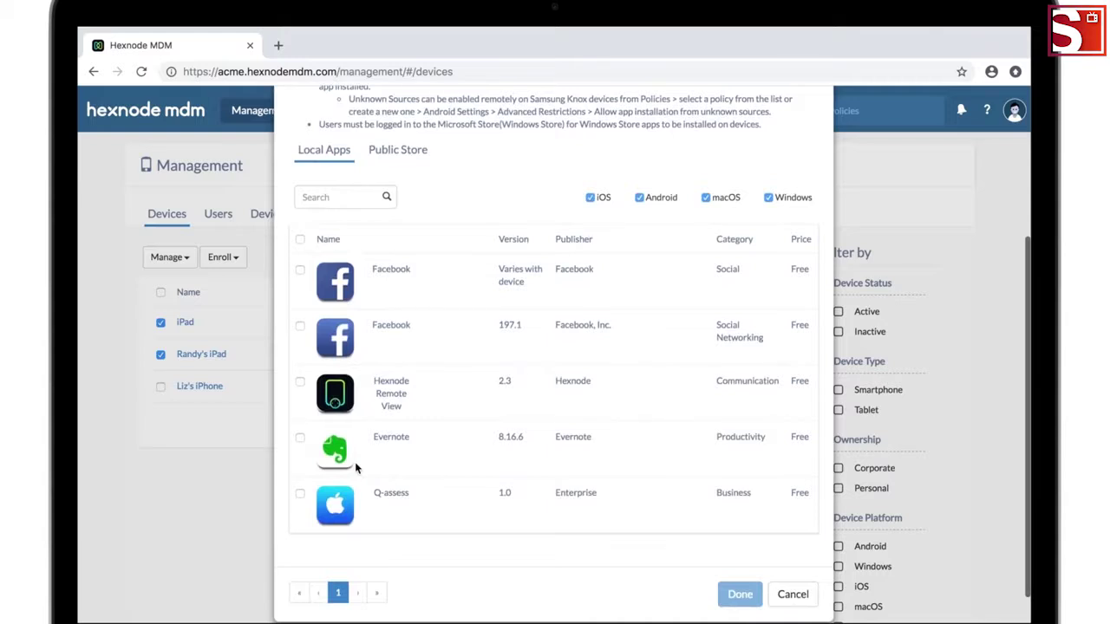
click(300, 438)
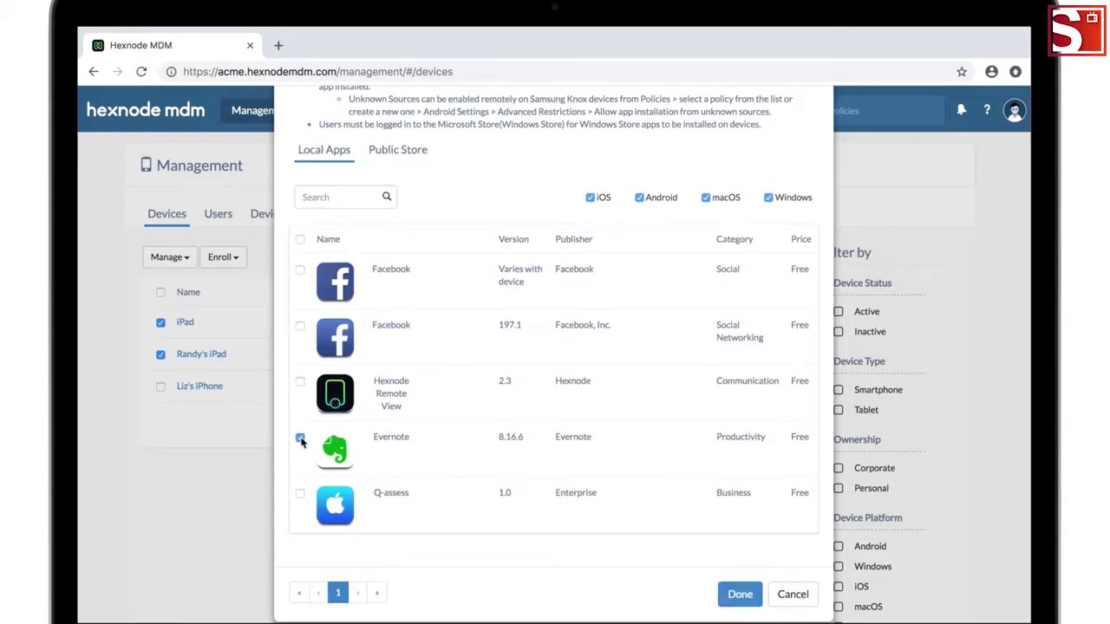
click(300, 494)
click(743, 598)
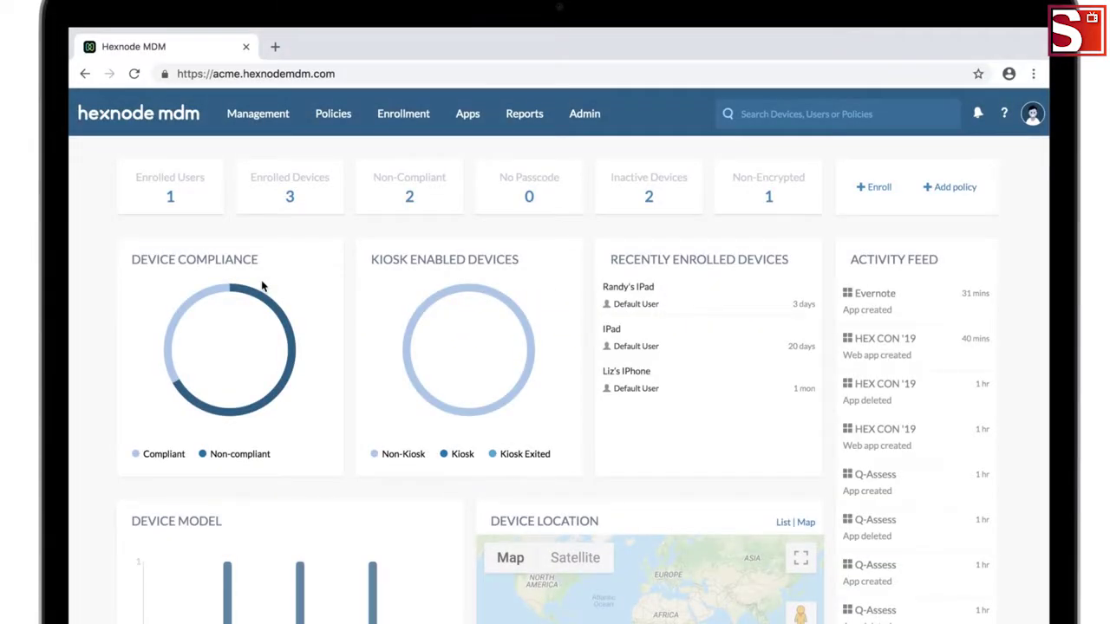
- Create another new policy named "Mandatory App"
click(336, 115)
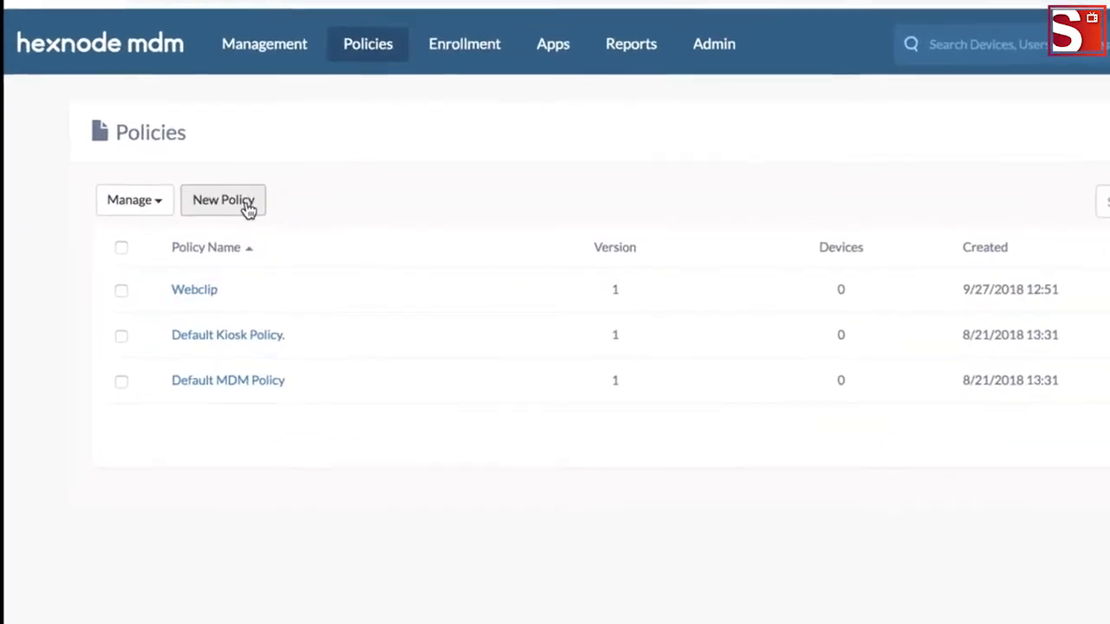
click(249, 205)
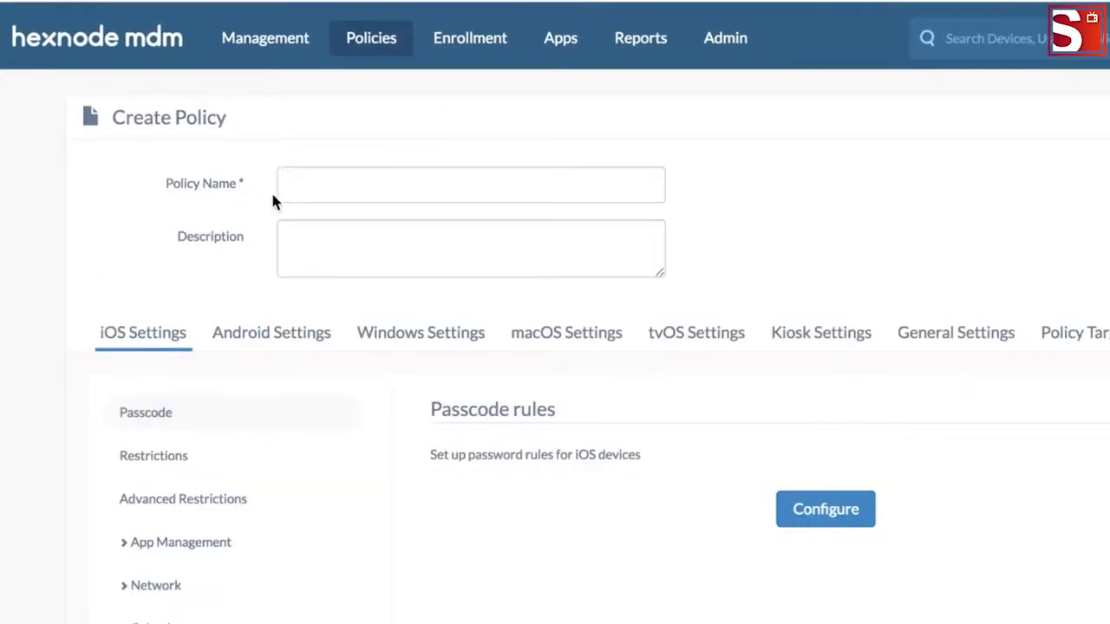
click(287, 184)
text(Mandatory App)
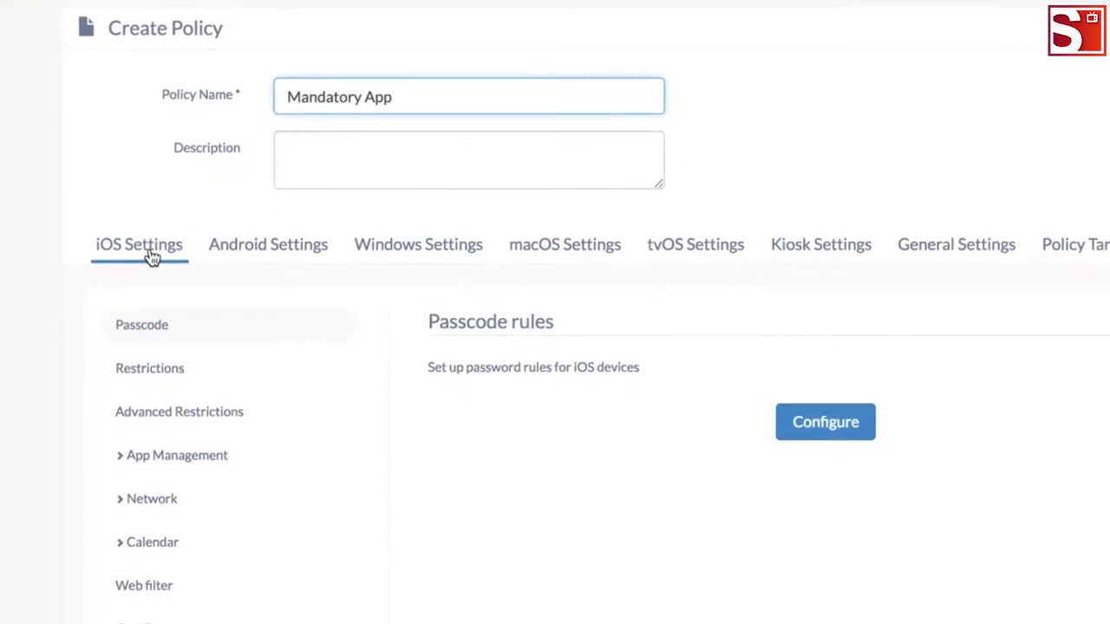
- Configure the policy's iOS mandatory apps and add Evernote and Q-assess from the local apps
click(154, 453)
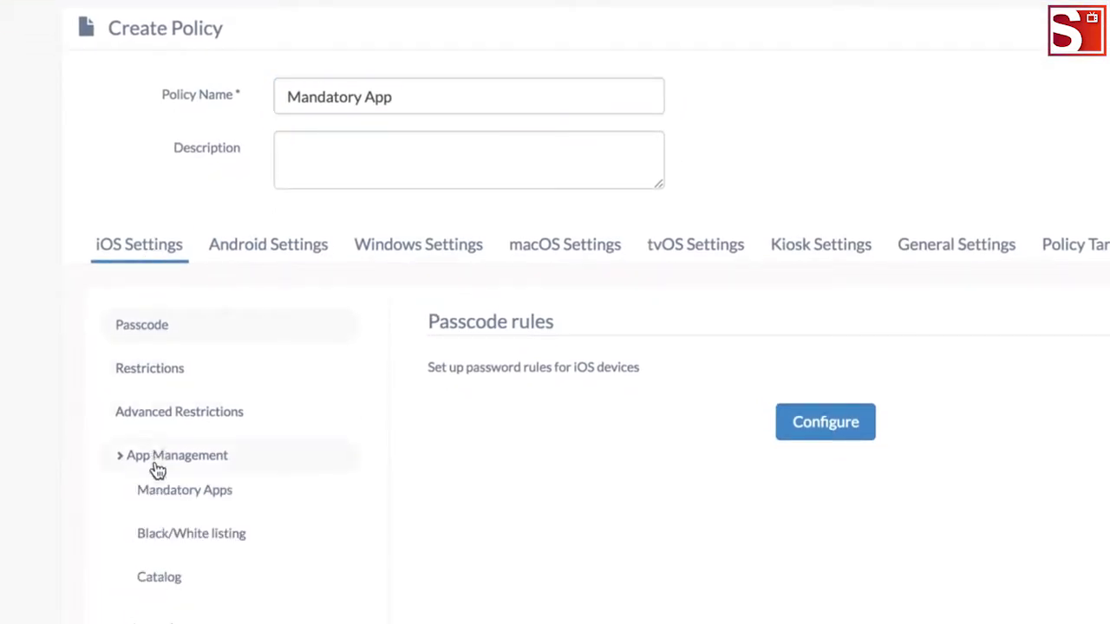
click(159, 501)
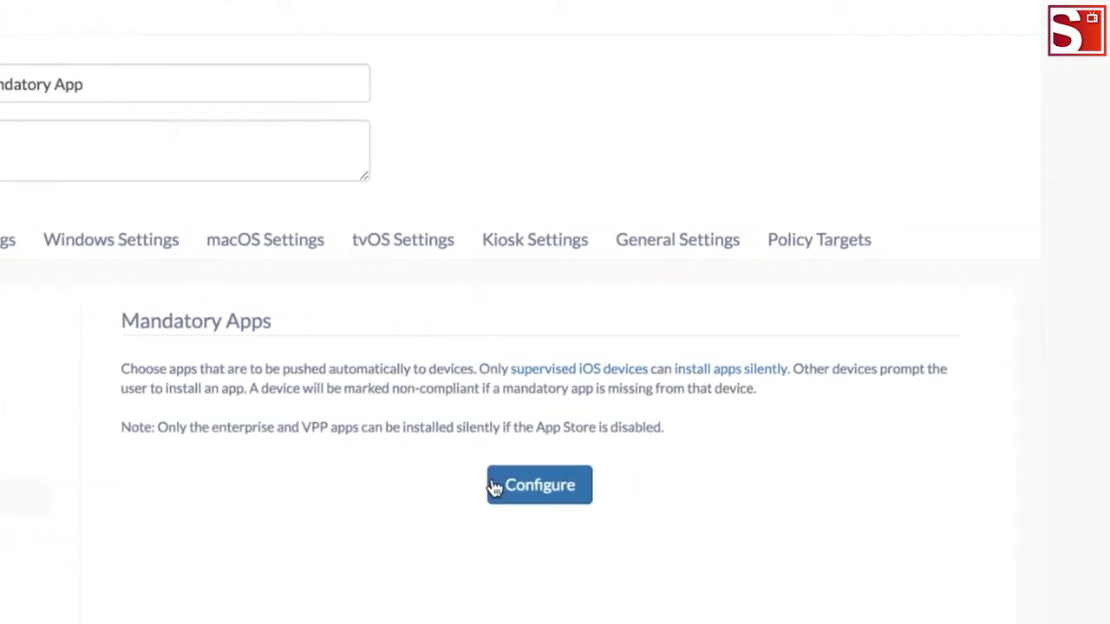
click(784, 479)
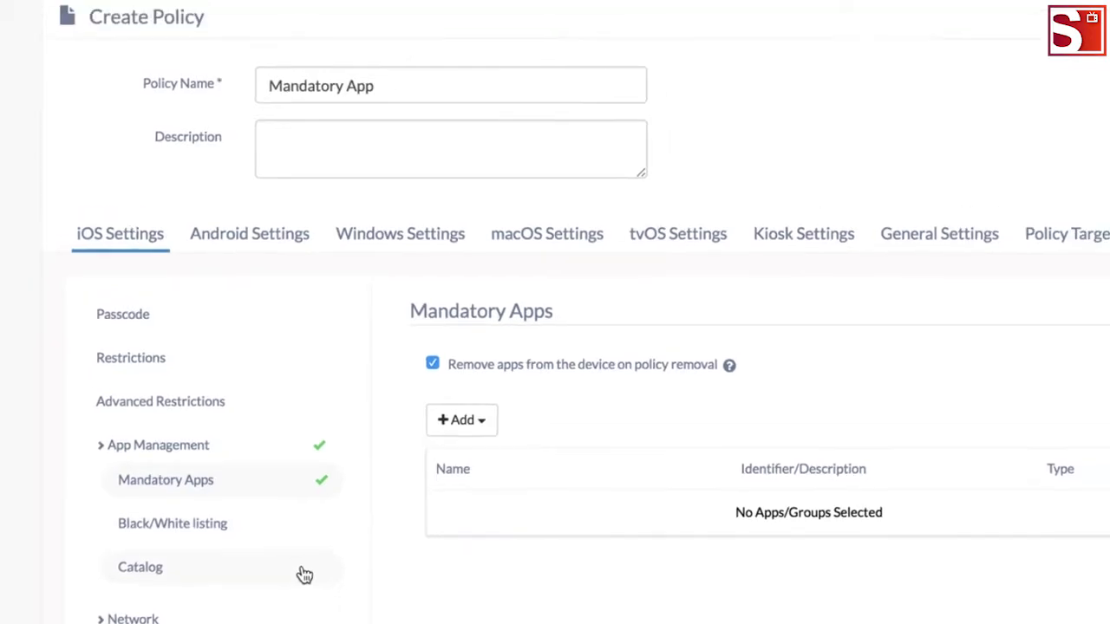
click(468, 418)
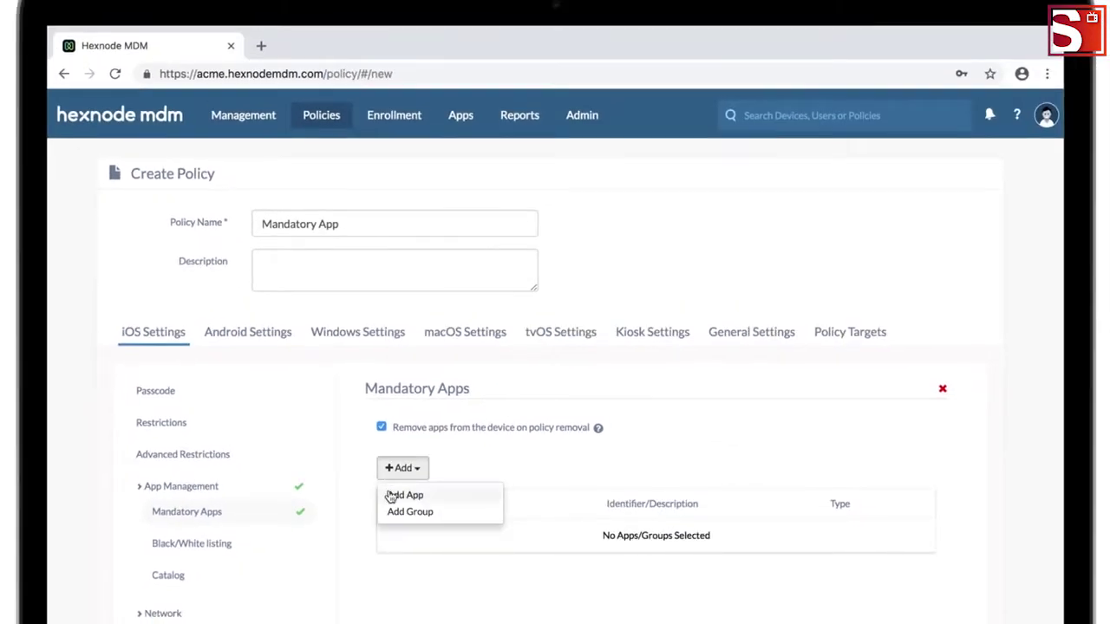
click(394, 494)
click(344, 373)
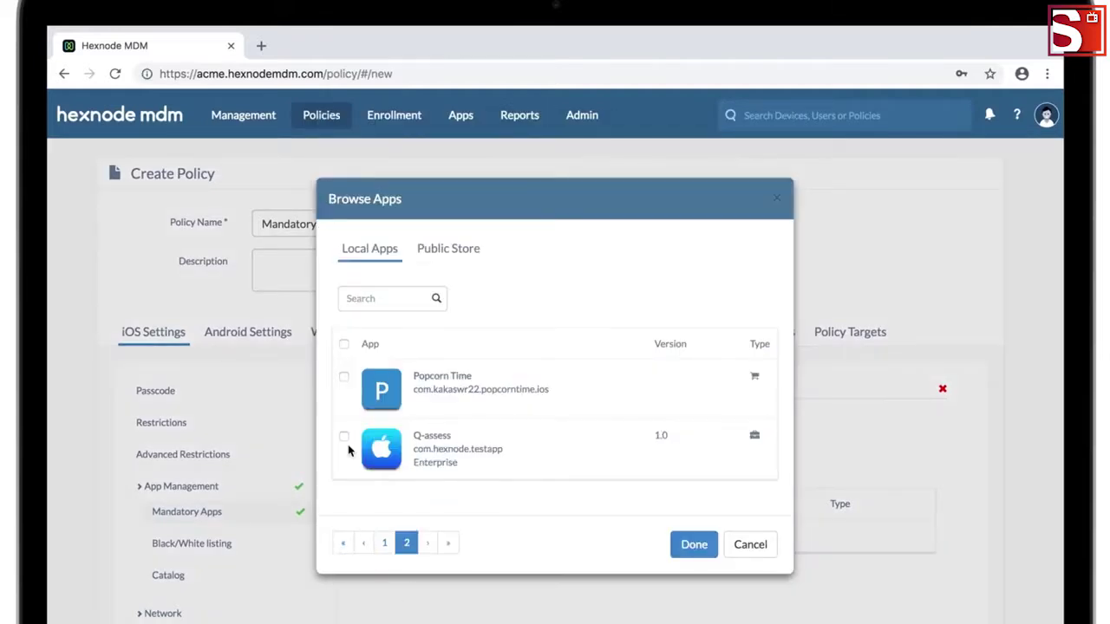
click(344, 437)
click(684, 544)
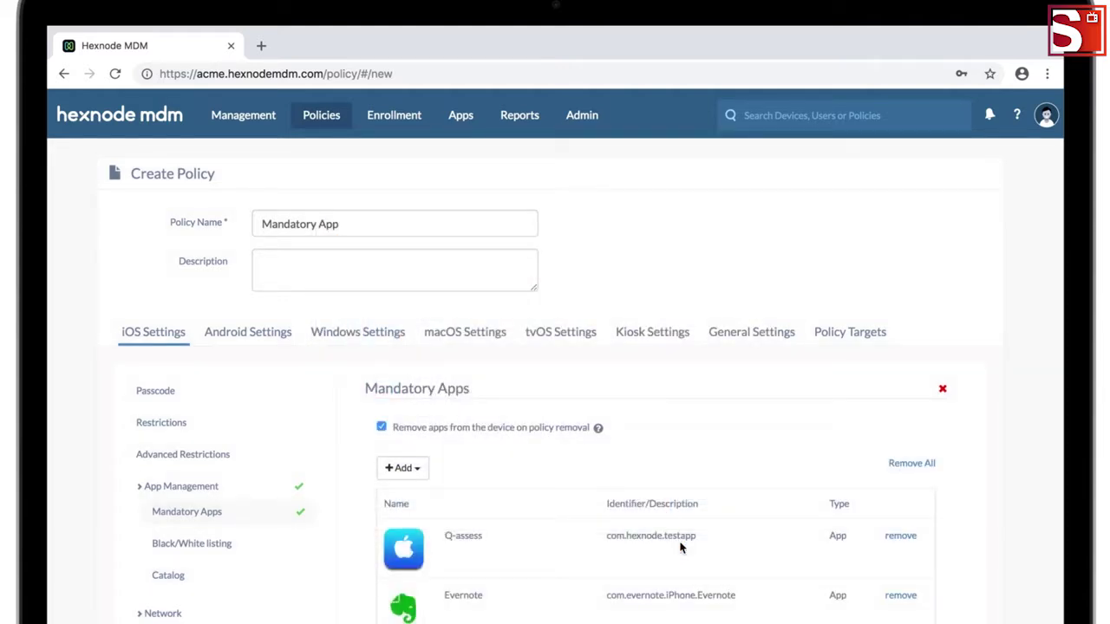
- Assign the Mandatory App policy to the iPad (6th Gen) as its target device and save the policy
click(819, 336)
click(432, 394)
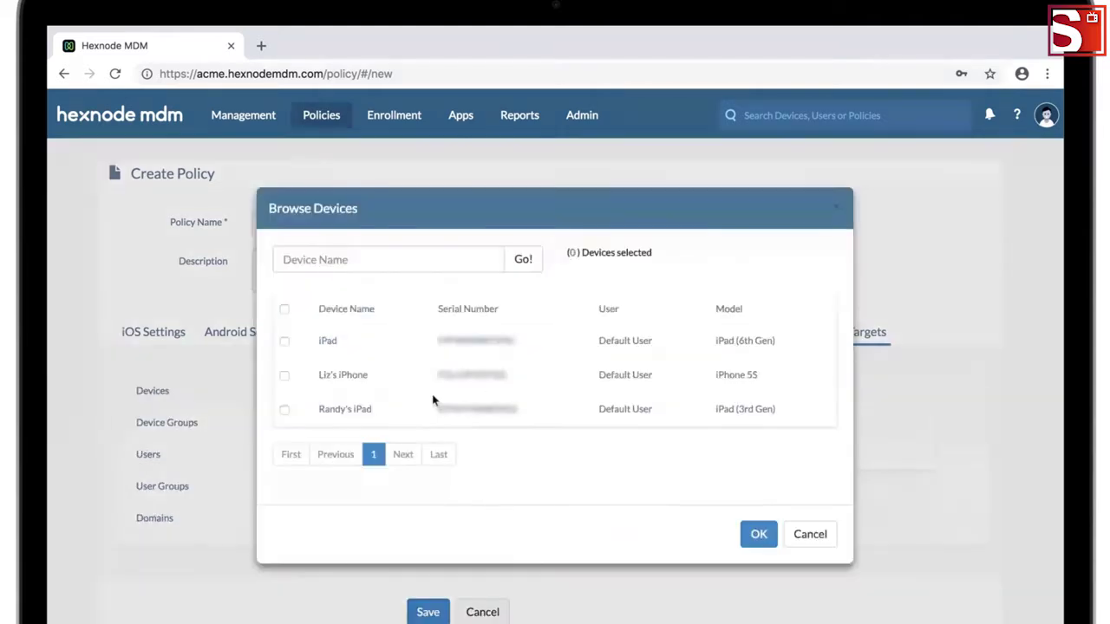
click(284, 342)
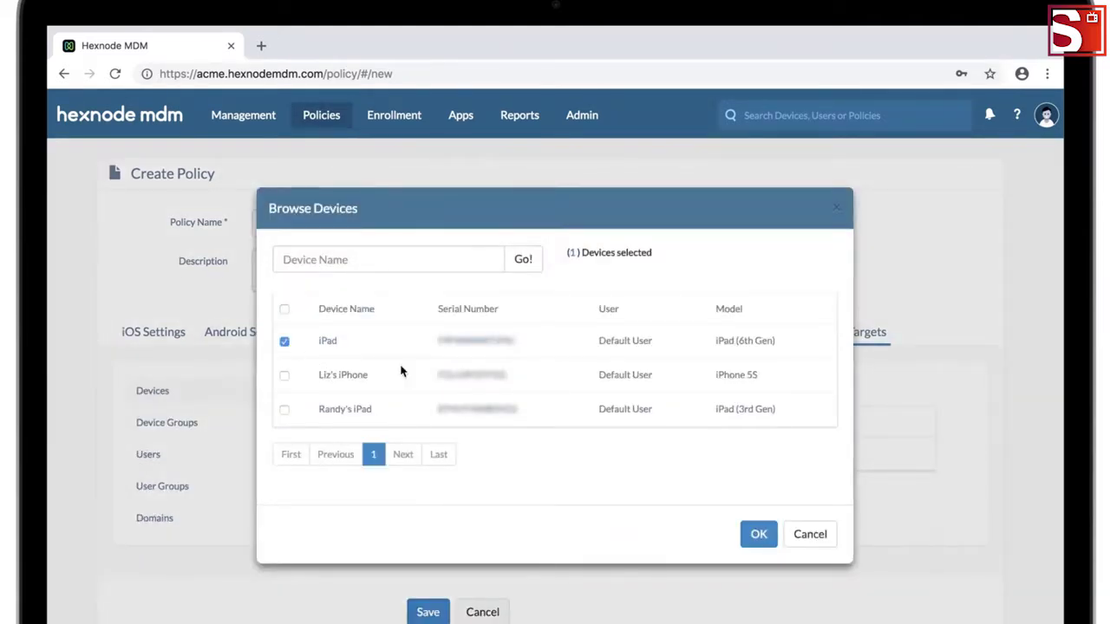
click(758, 535)
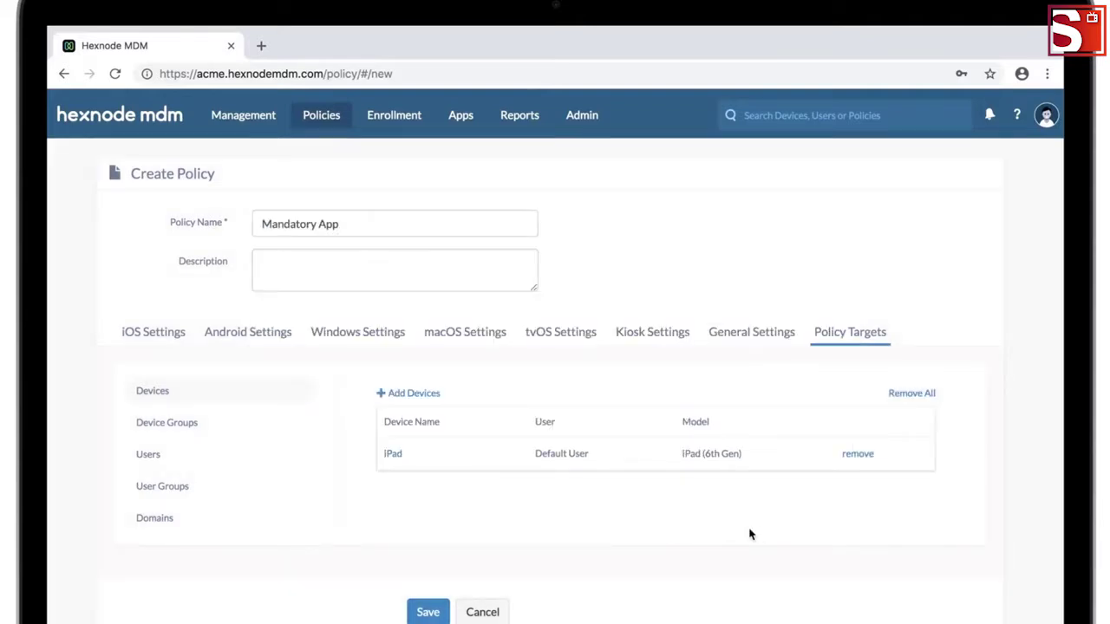
click(438, 613)
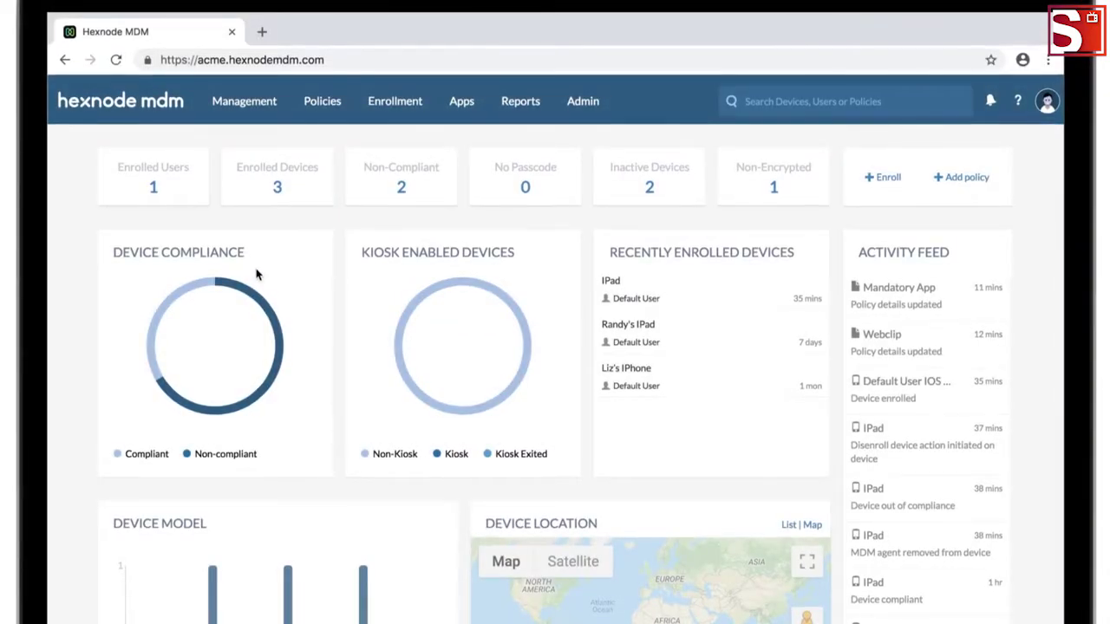
- From the iPad Air (2nd Gen)'s installed applications, convert AccuWeather: Weather Alerts to a managed app
click(251, 103)
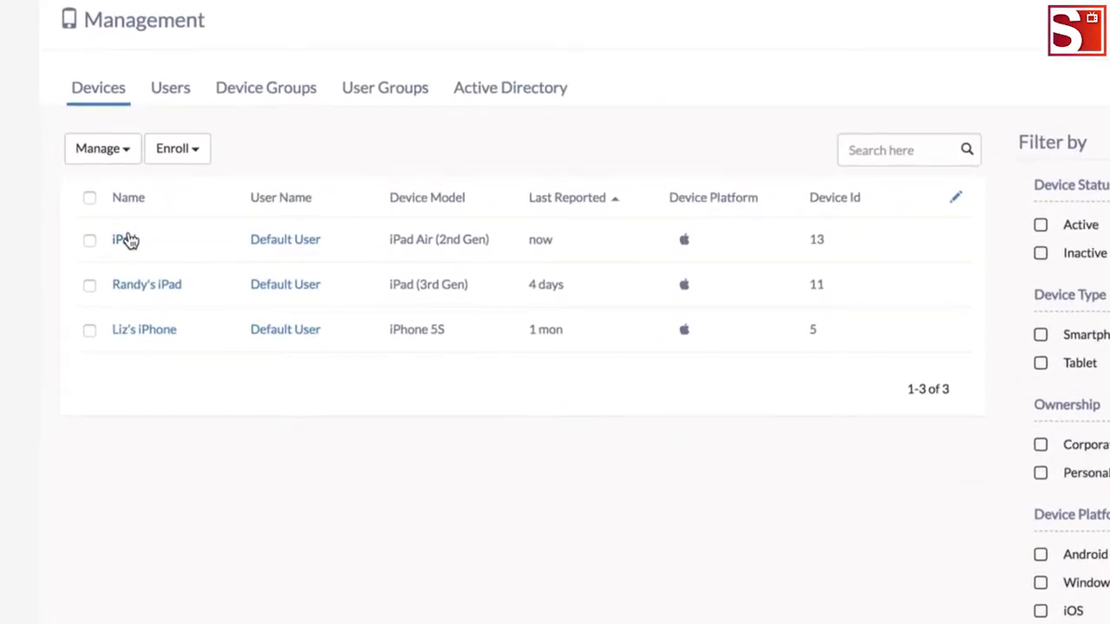
click(125, 240)
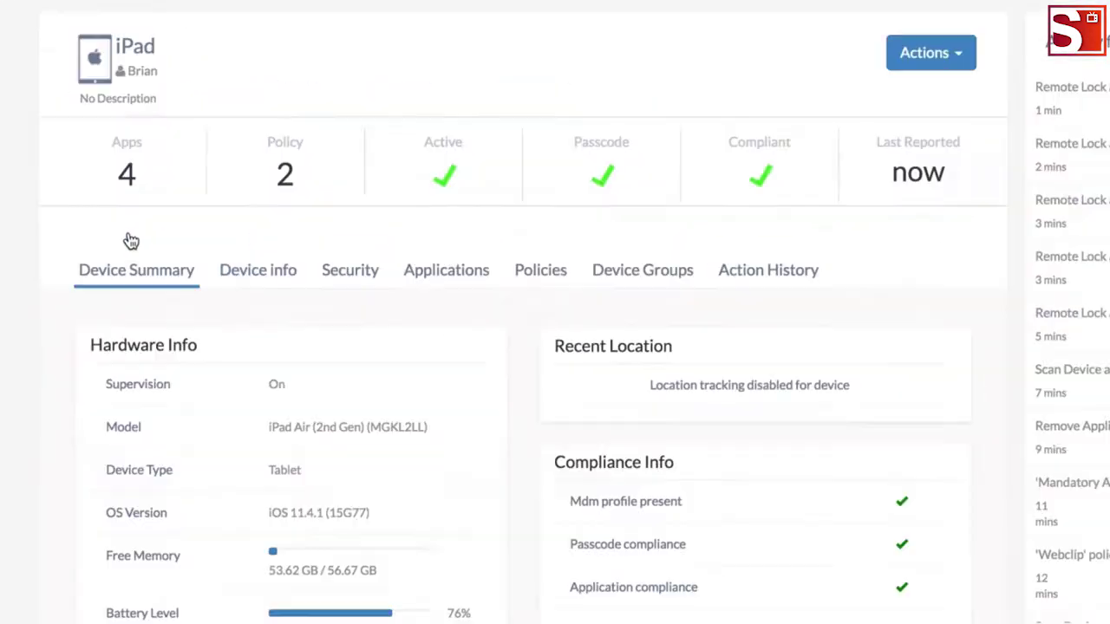
click(423, 275)
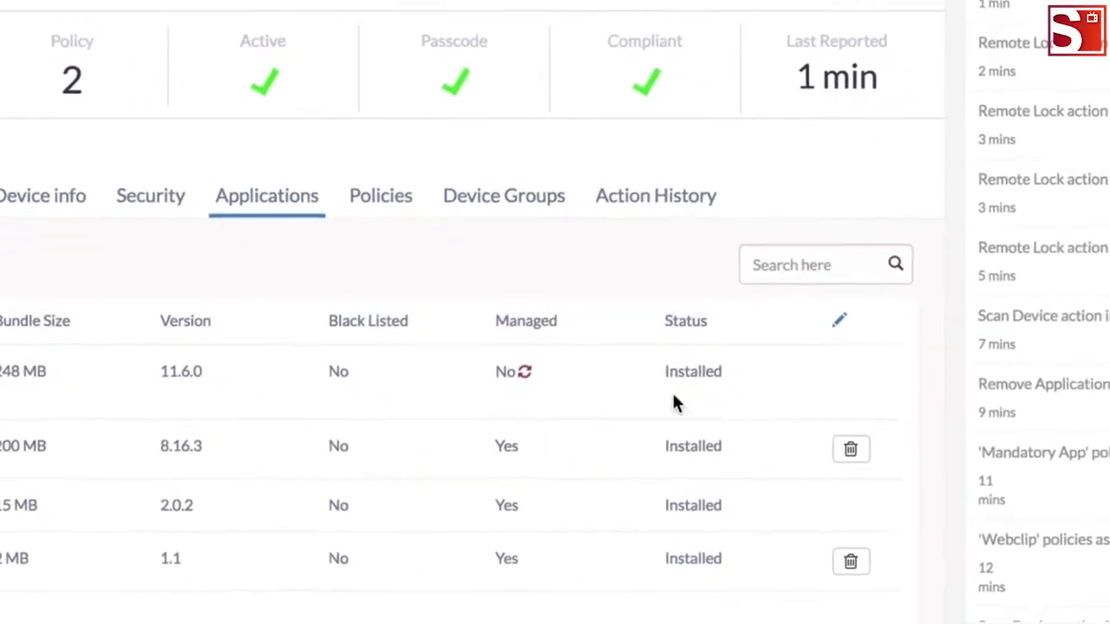
click(851, 448)
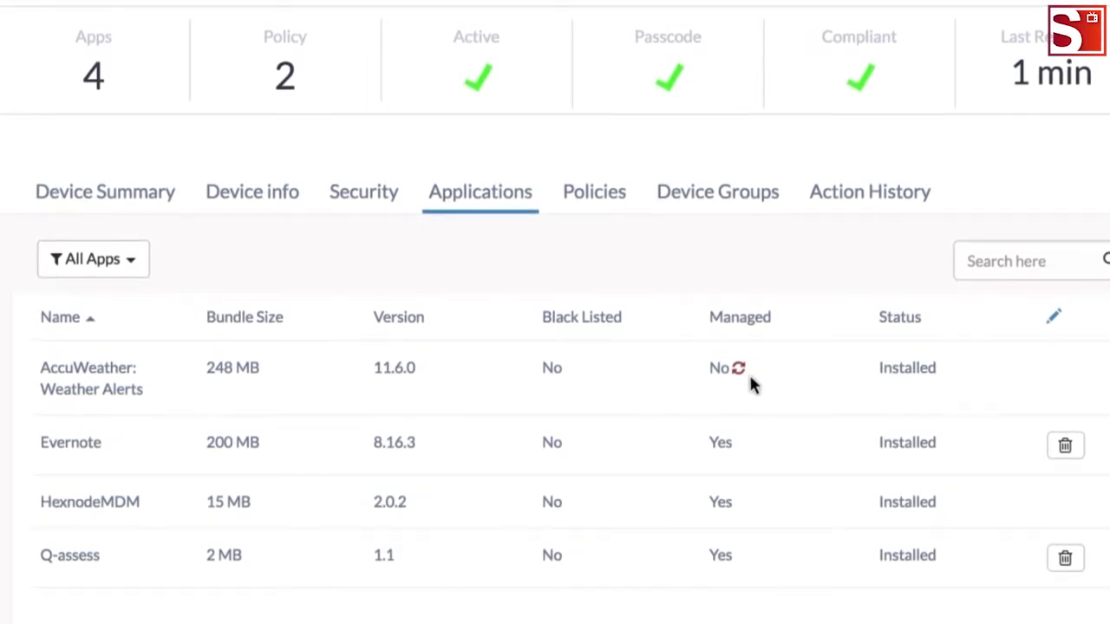
click(739, 371)
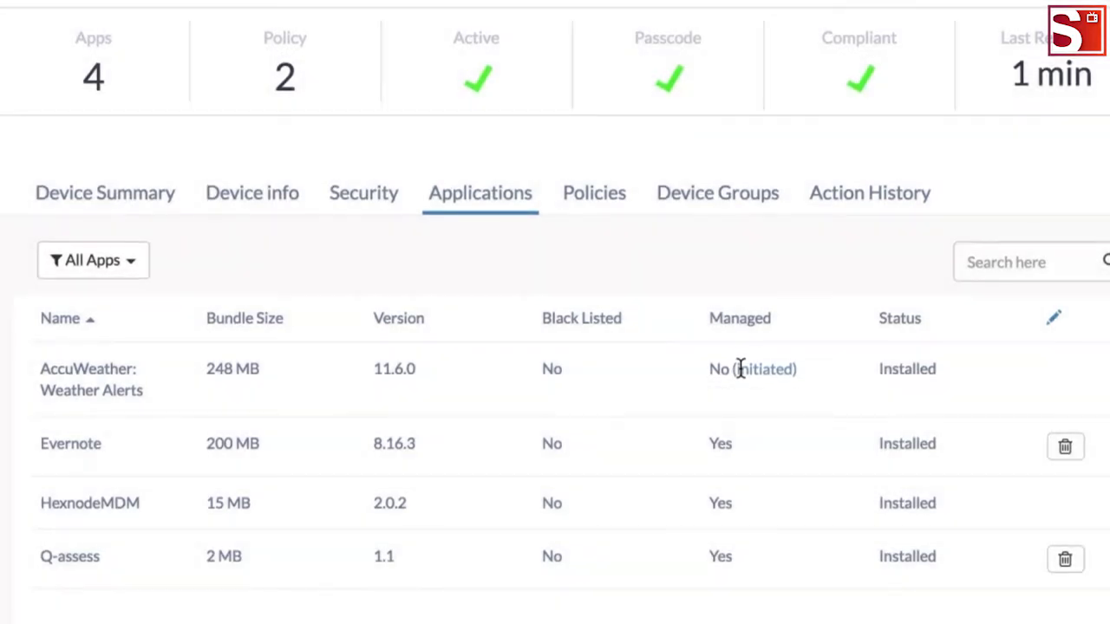
- Run a device scan on the iPad while refreshing its action history, and recheck its installed applications
click(852, 208)
click(849, 258)
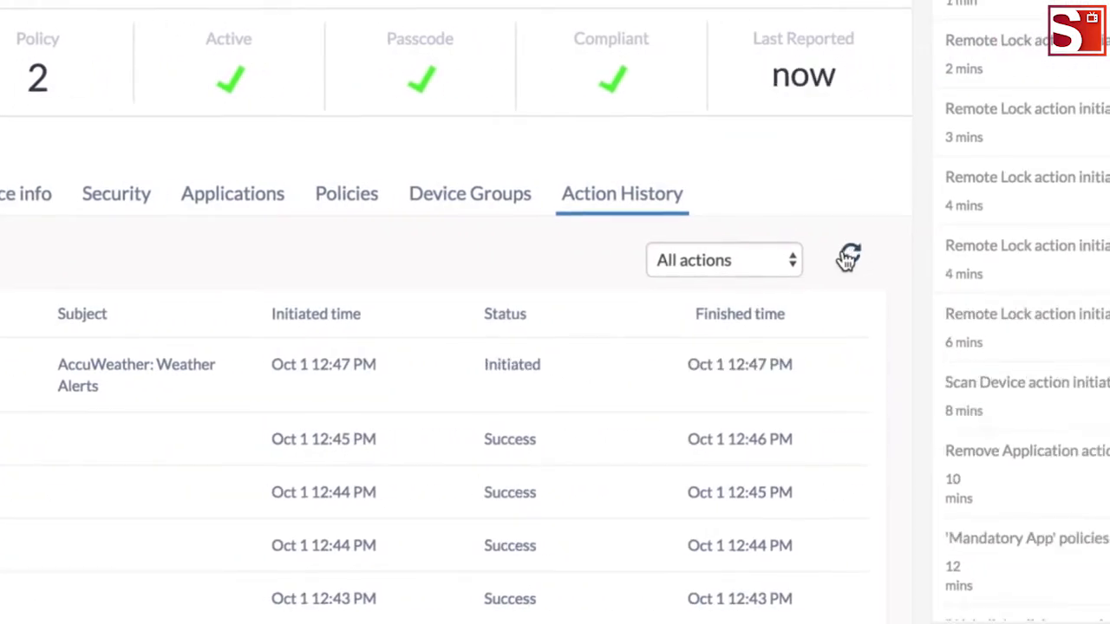
click(703, 18)
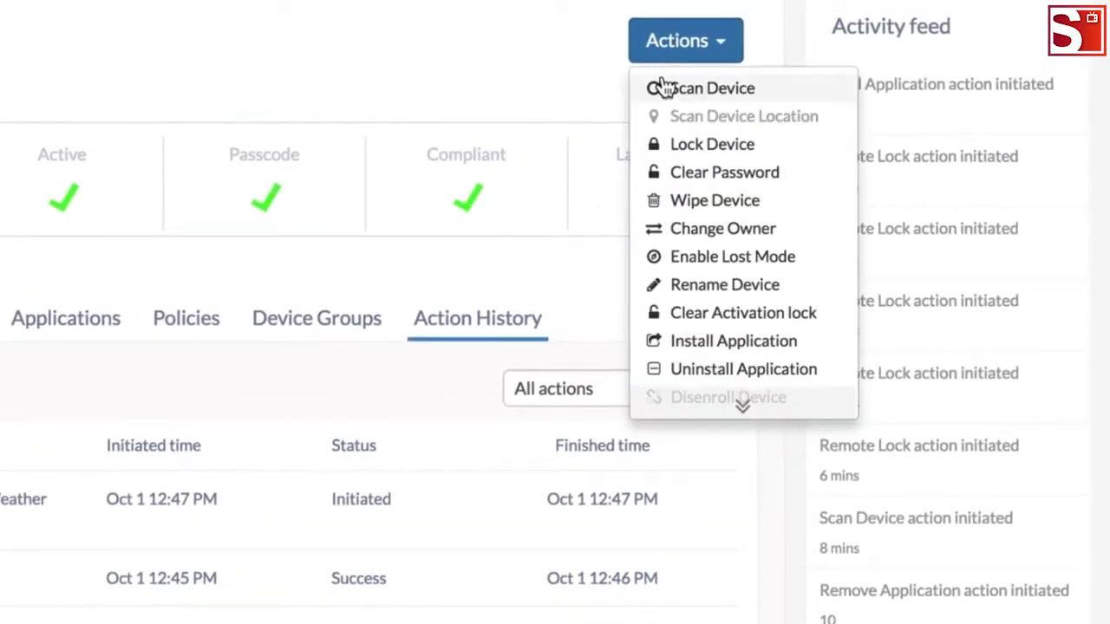
click(662, 87)
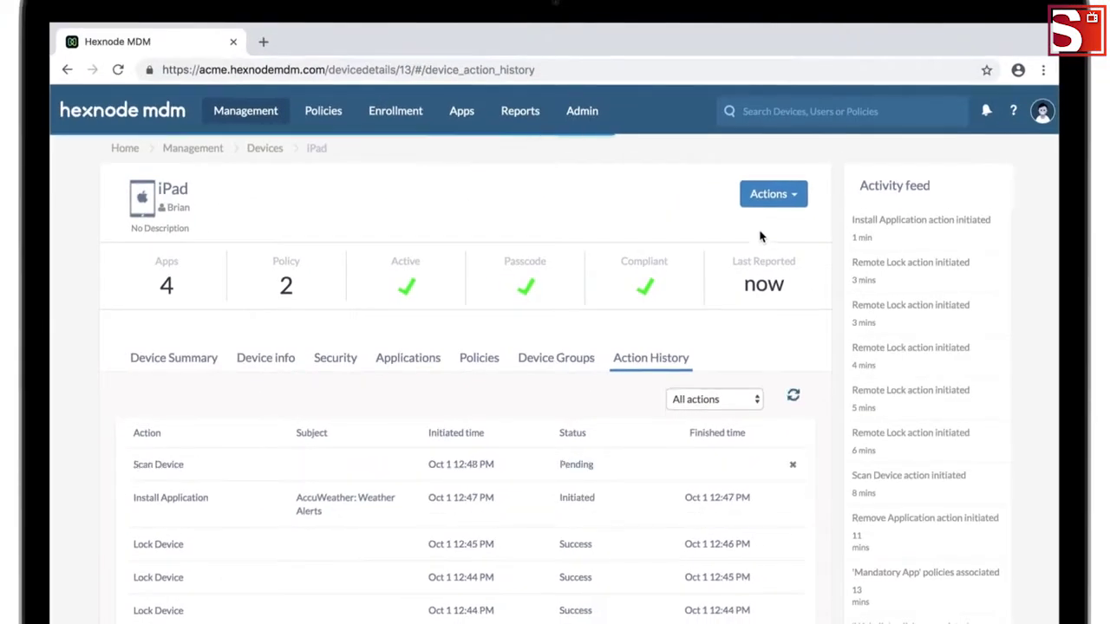
click(794, 397)
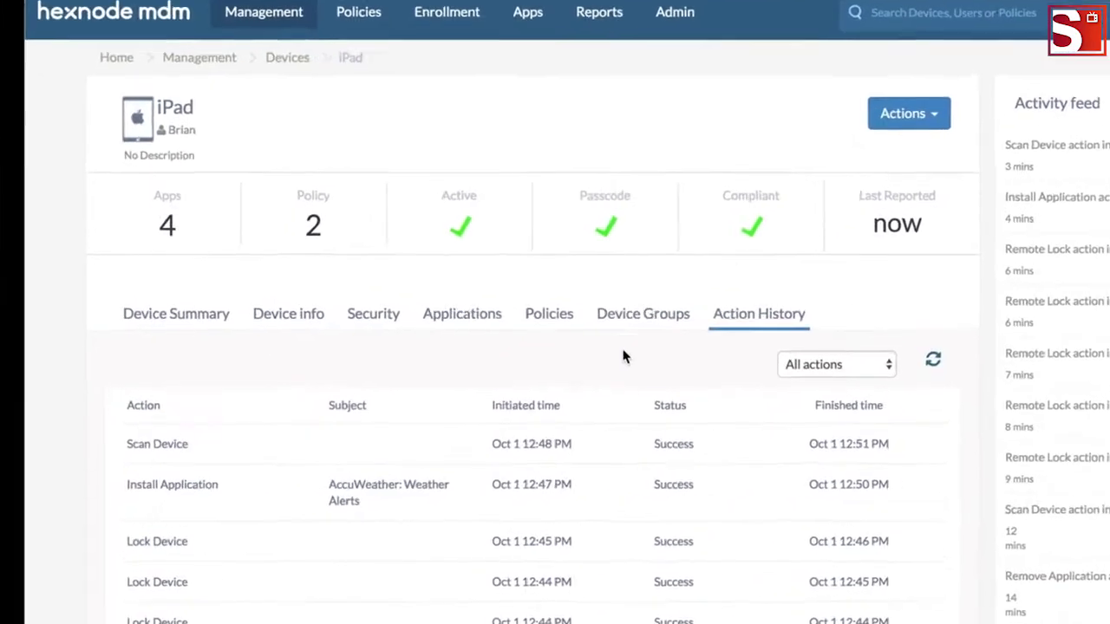
click(408, 357)
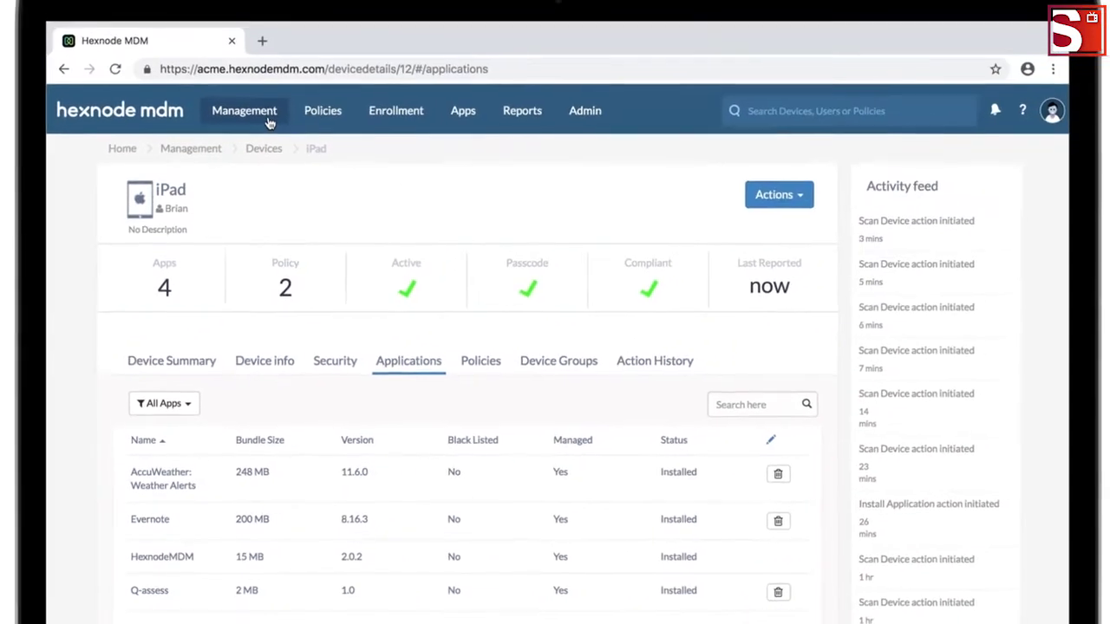
- Uninstall Evernote and Q-assess from both iPads through the managed device list
click(267, 124)
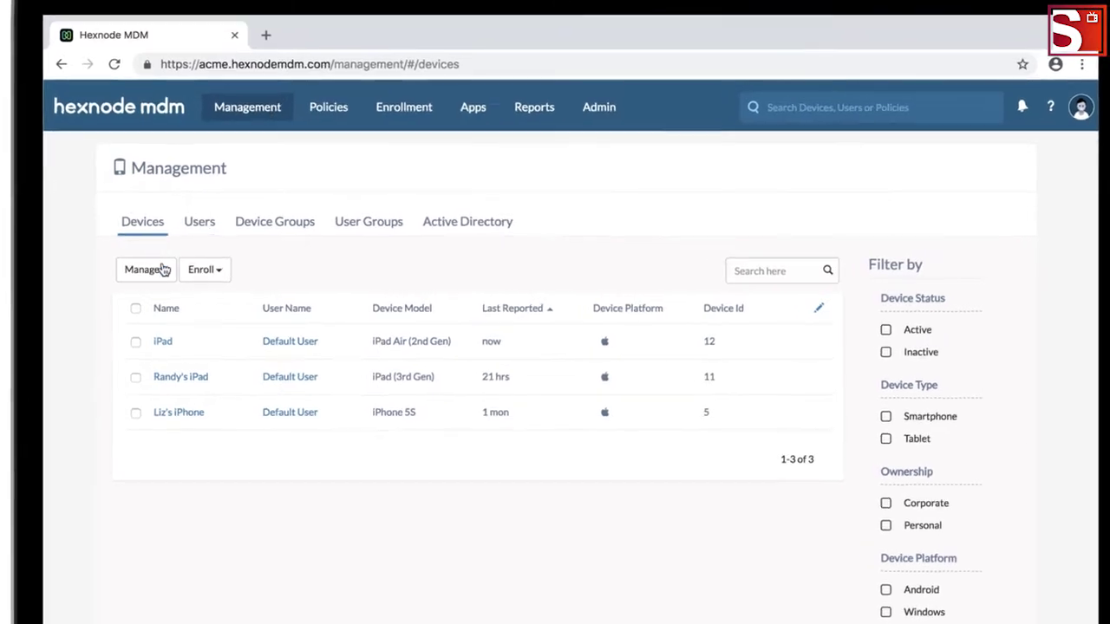
click(135, 339)
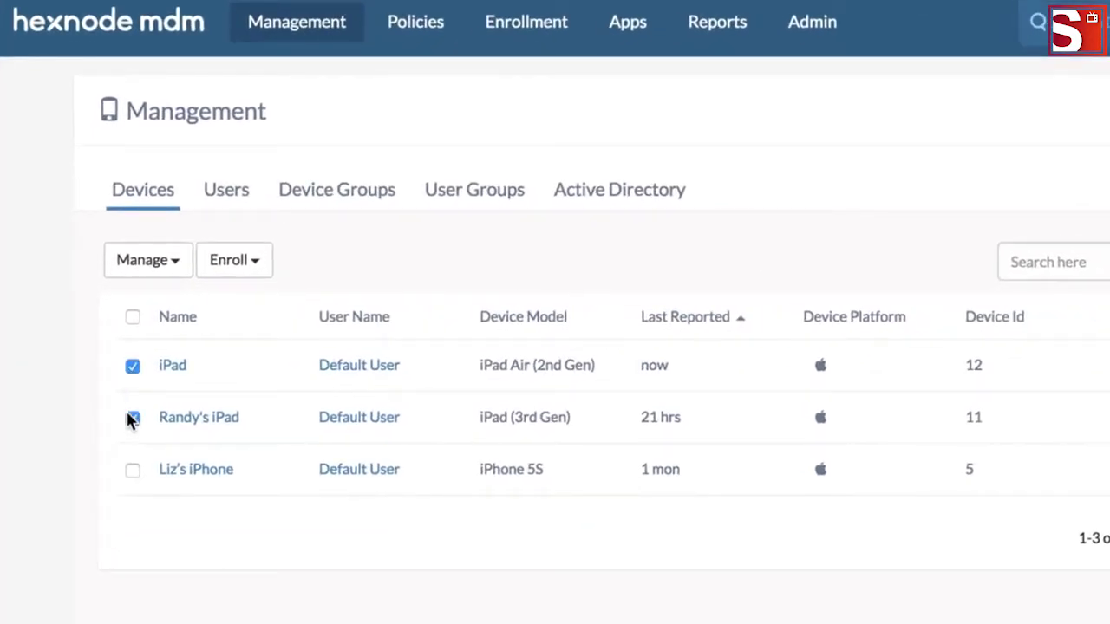
click(144, 264)
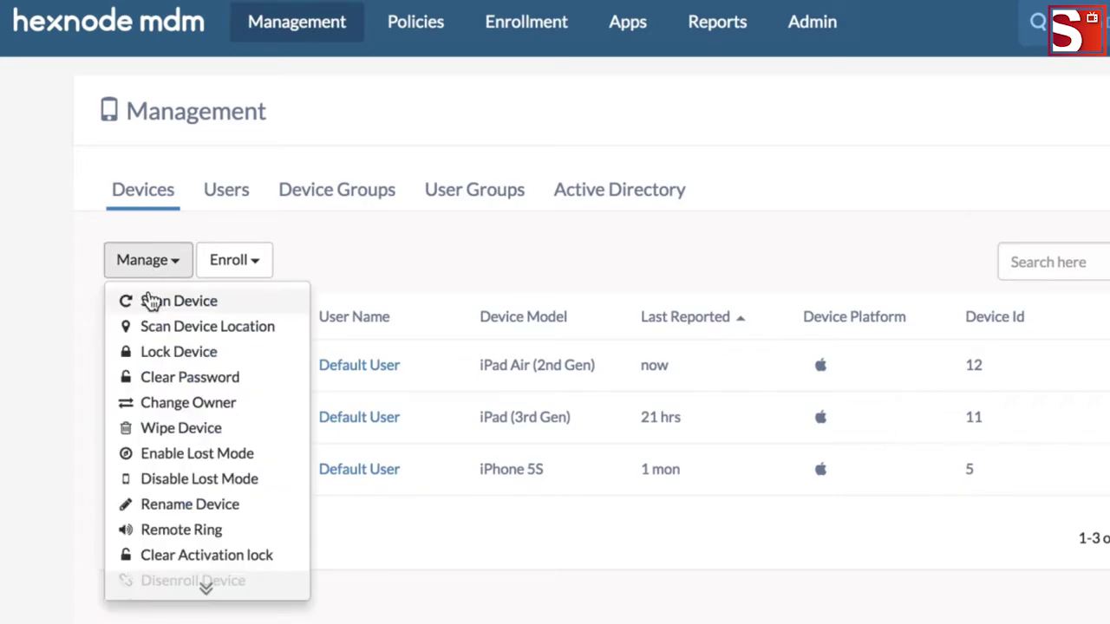
scroll(151, 300, down, 3)
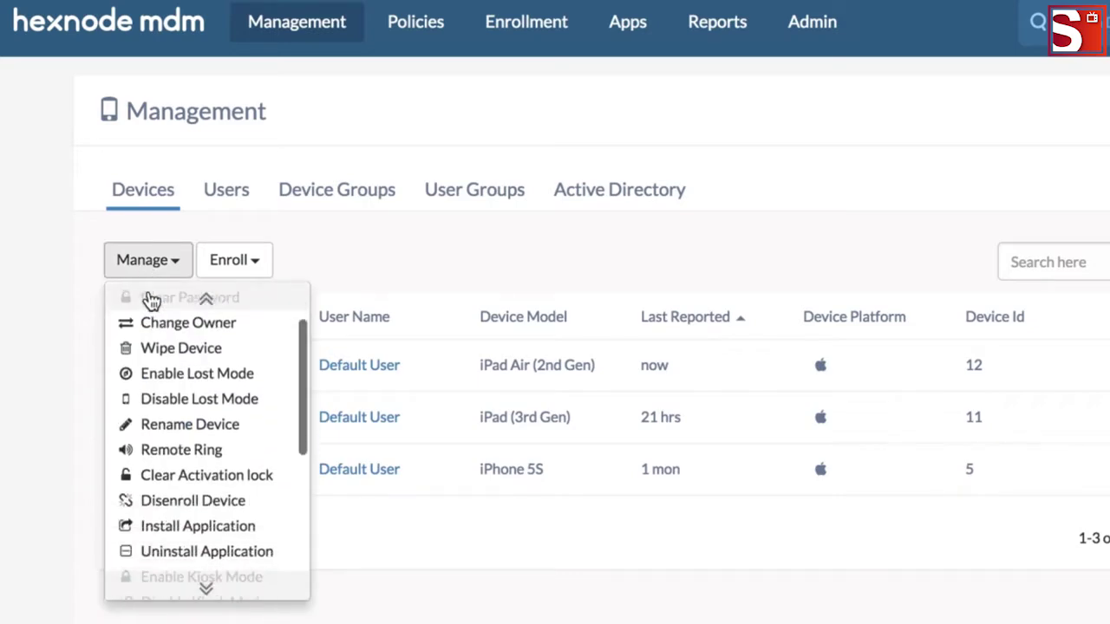
click(167, 552)
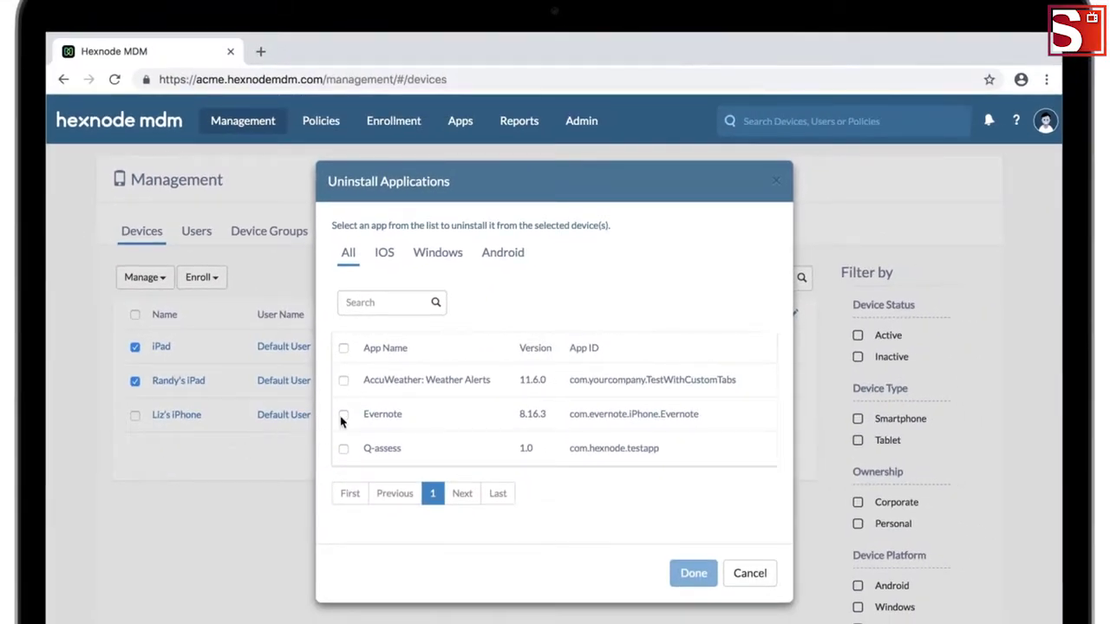
click(342, 416)
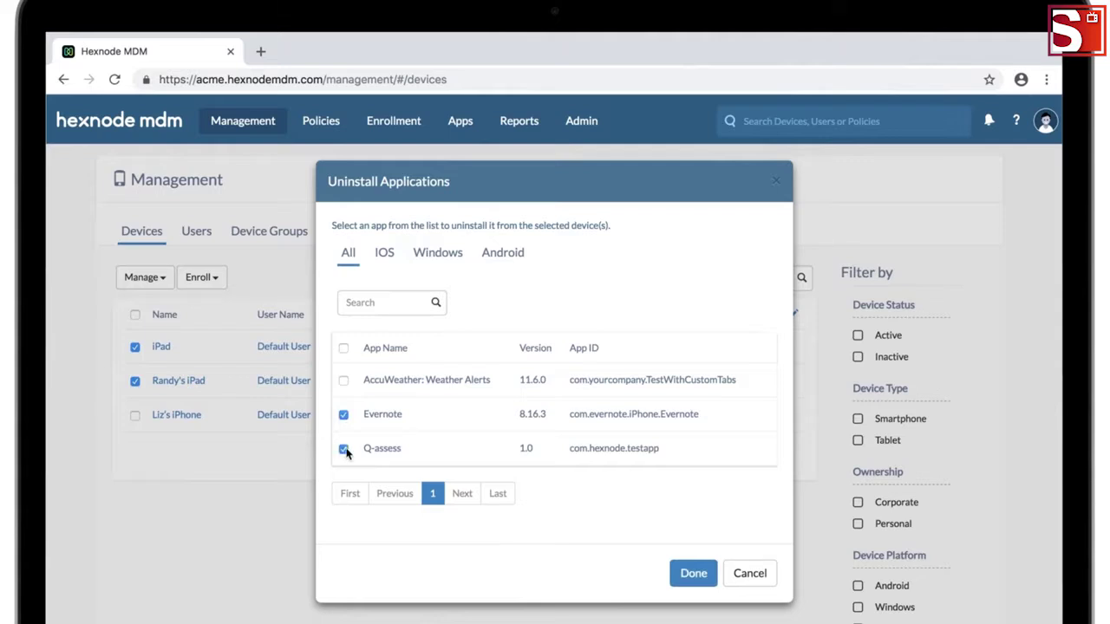
click(685, 577)
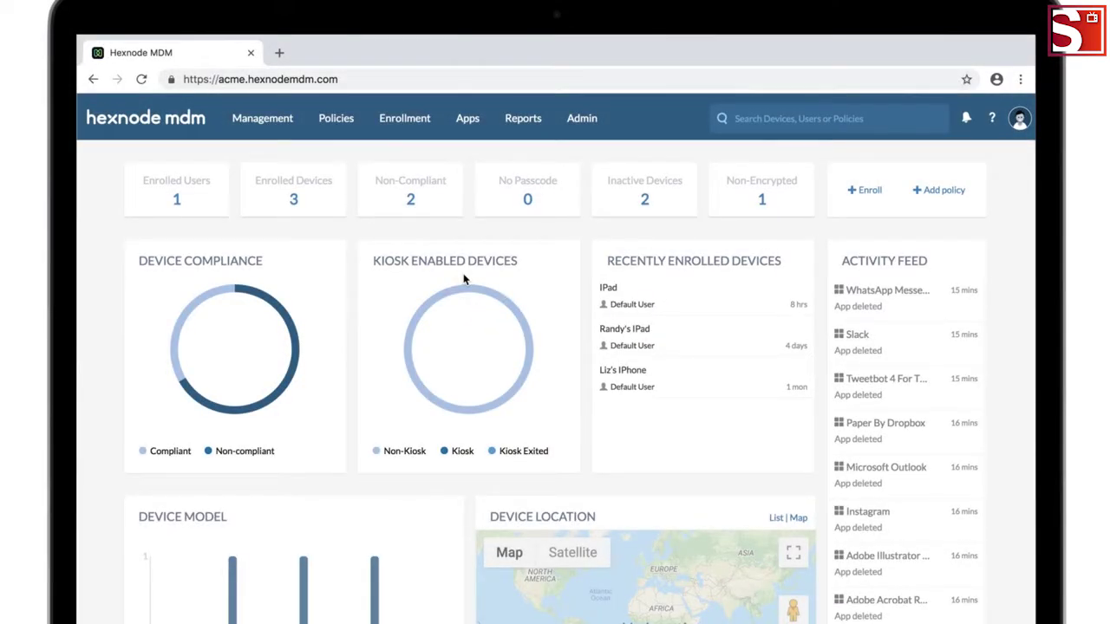
- Update the Q-assess enterprise app in the app repository by replacing its IPA file with Q-assess V1.1.ipa, and save
click(464, 125)
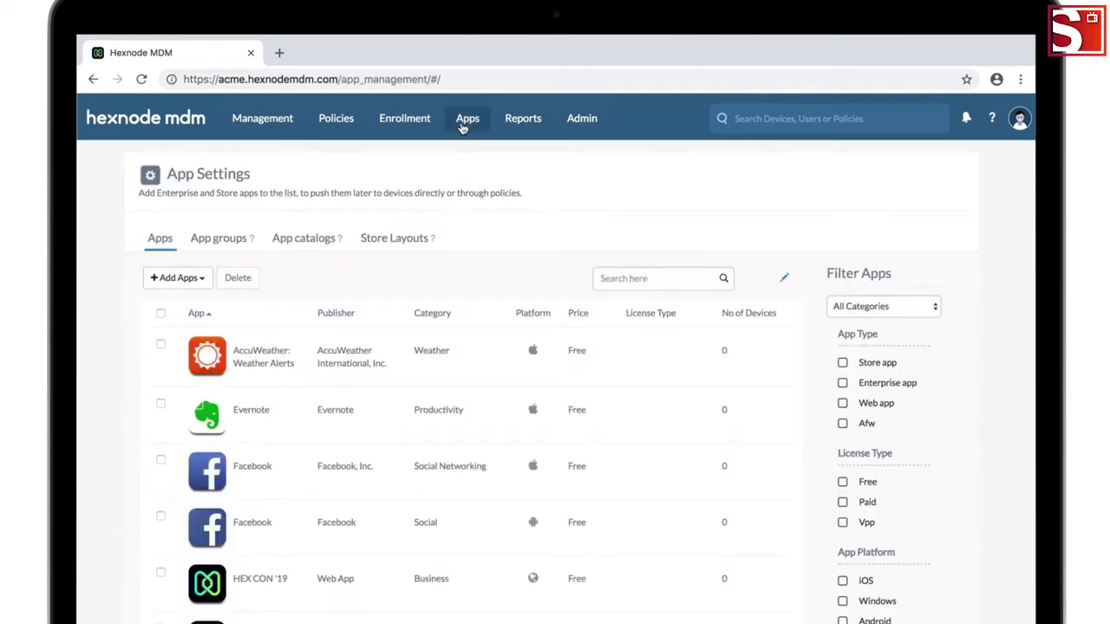
scroll(469, 162, down, 2)
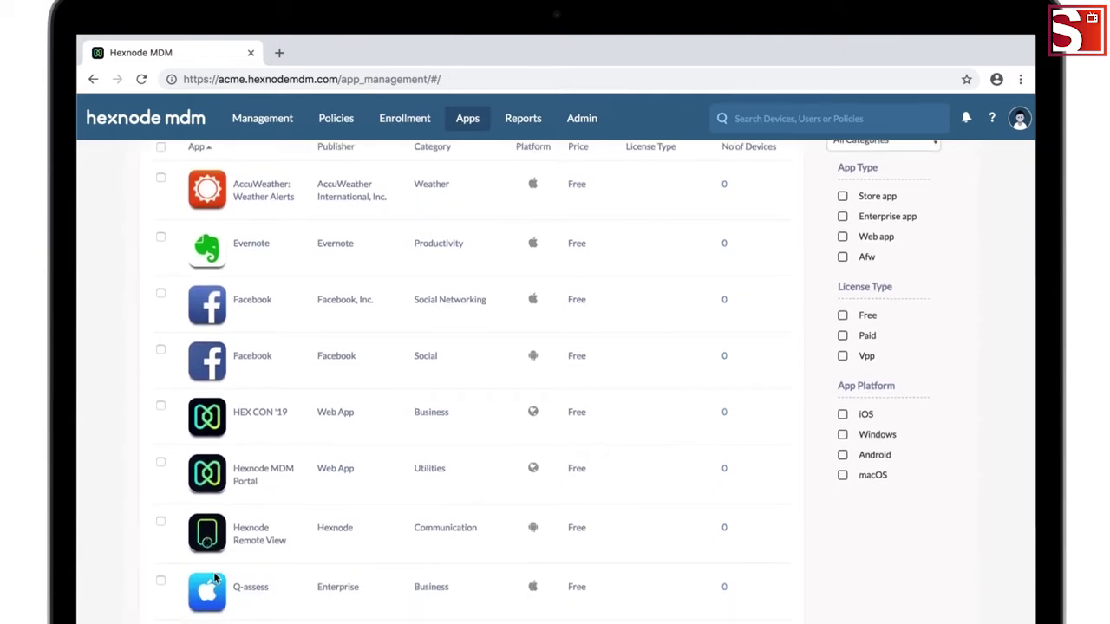
click(215, 579)
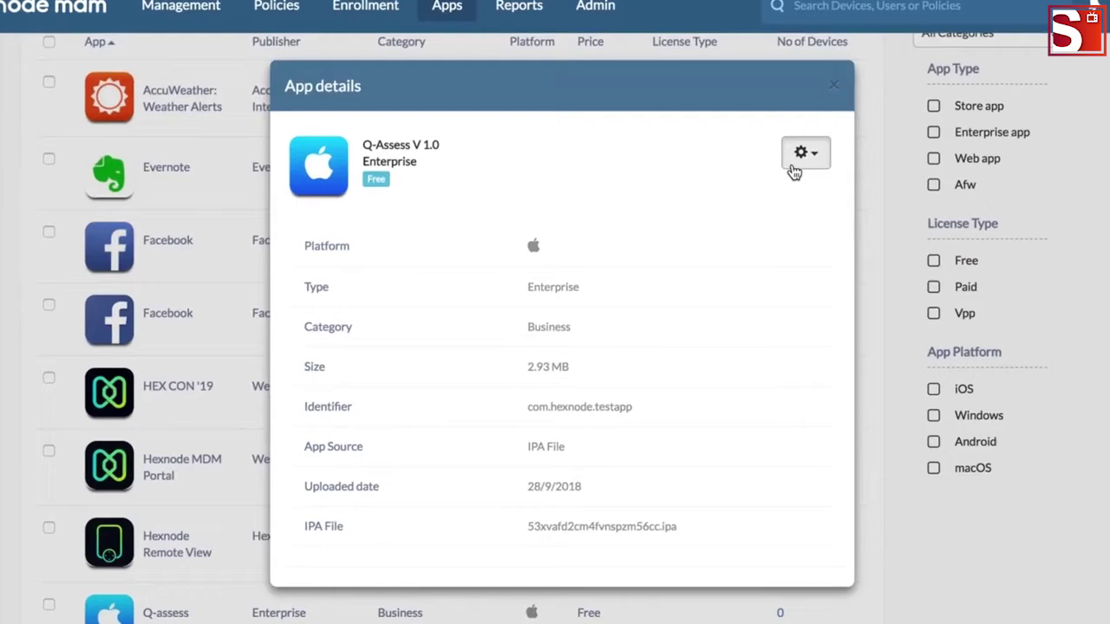
click(738, 240)
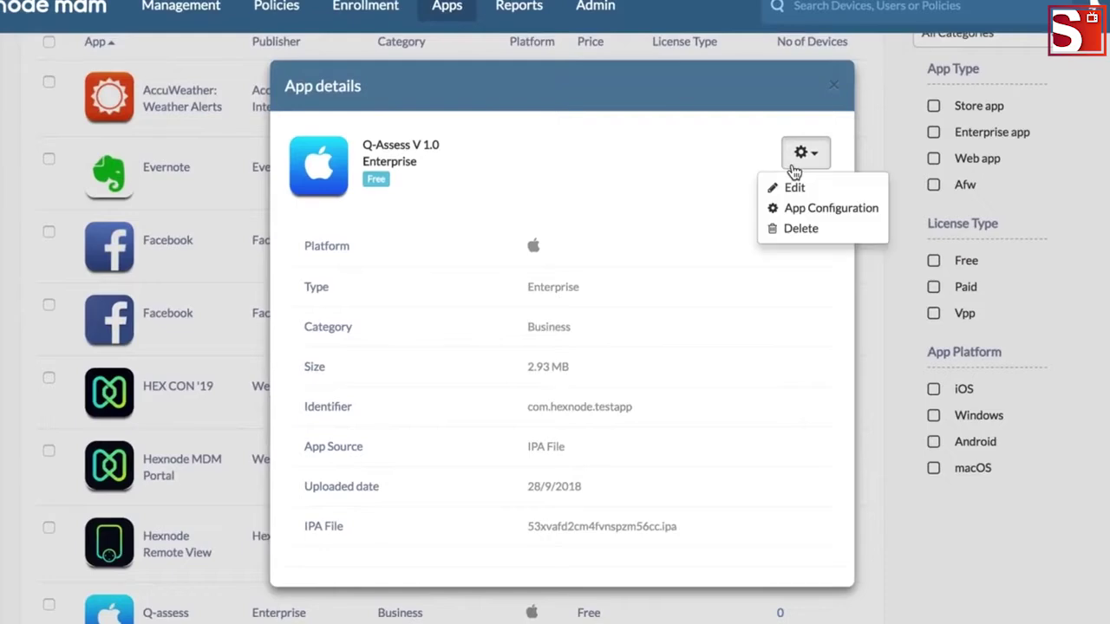
click(795, 188)
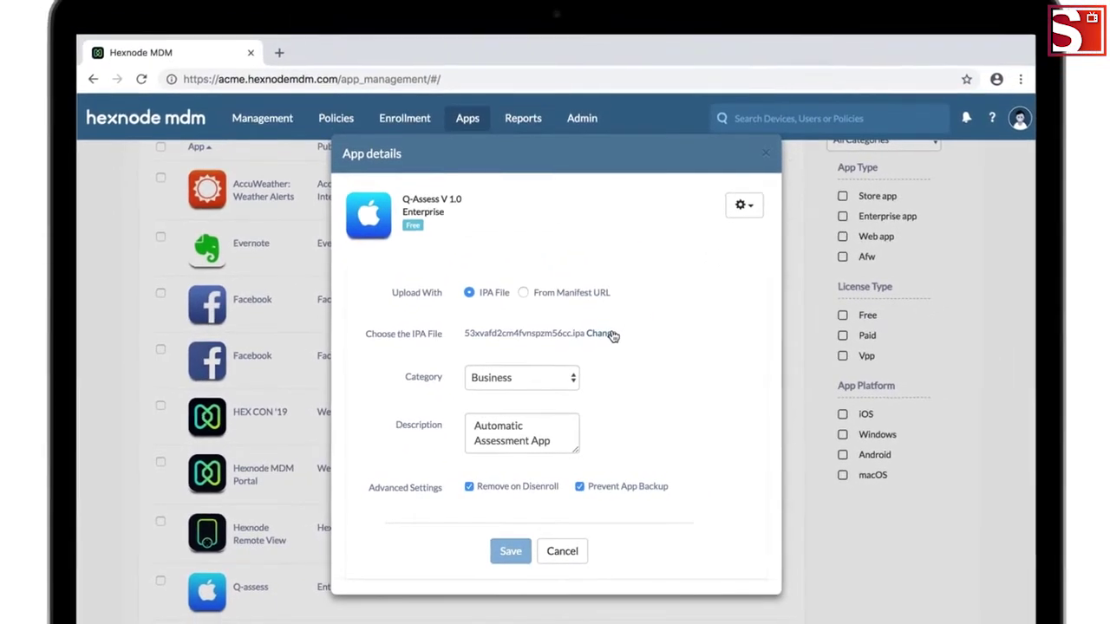
click(612, 336)
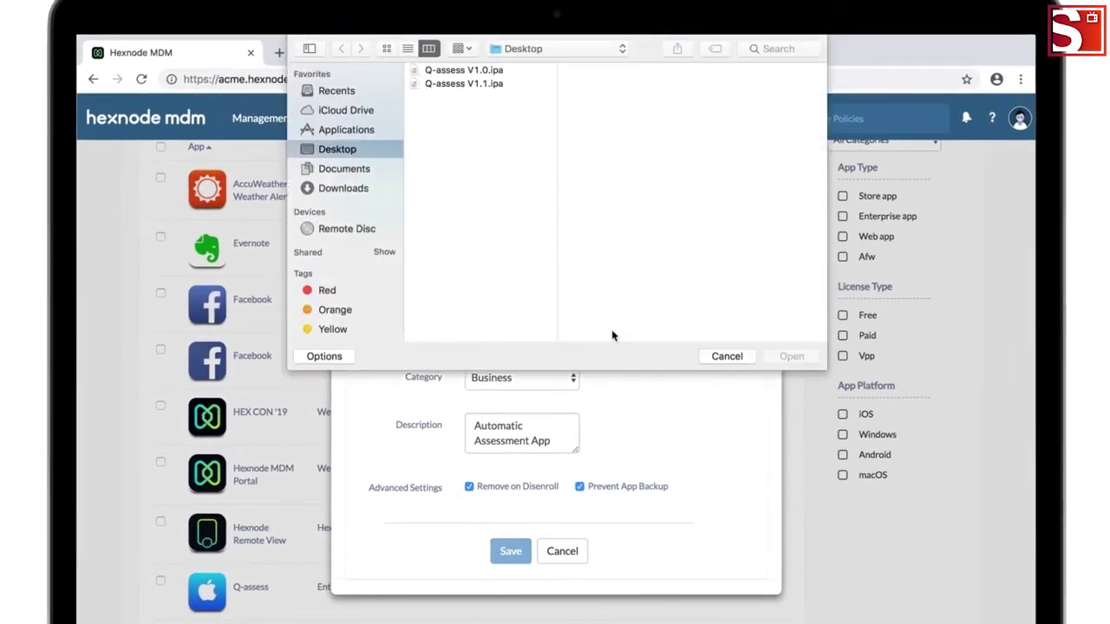
click(500, 85)
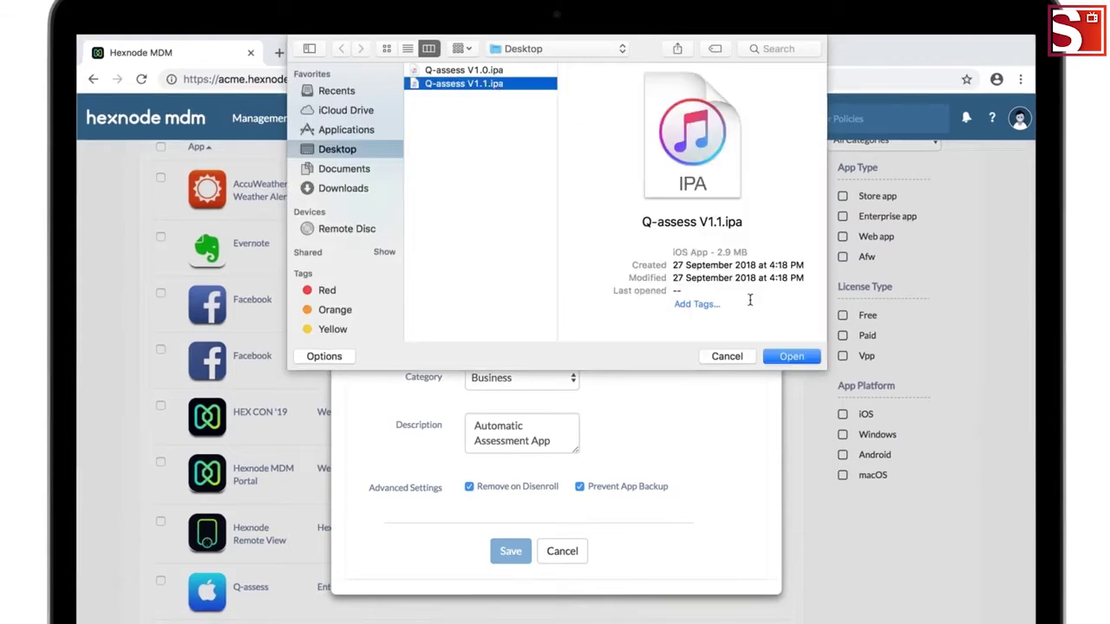
click(795, 353)
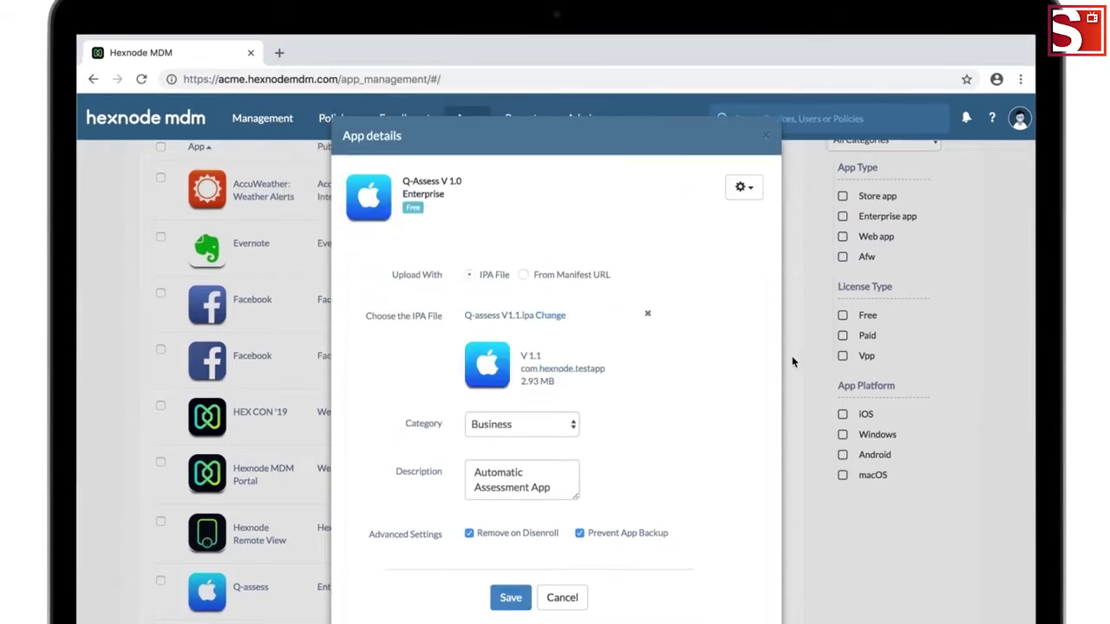
click(512, 598)
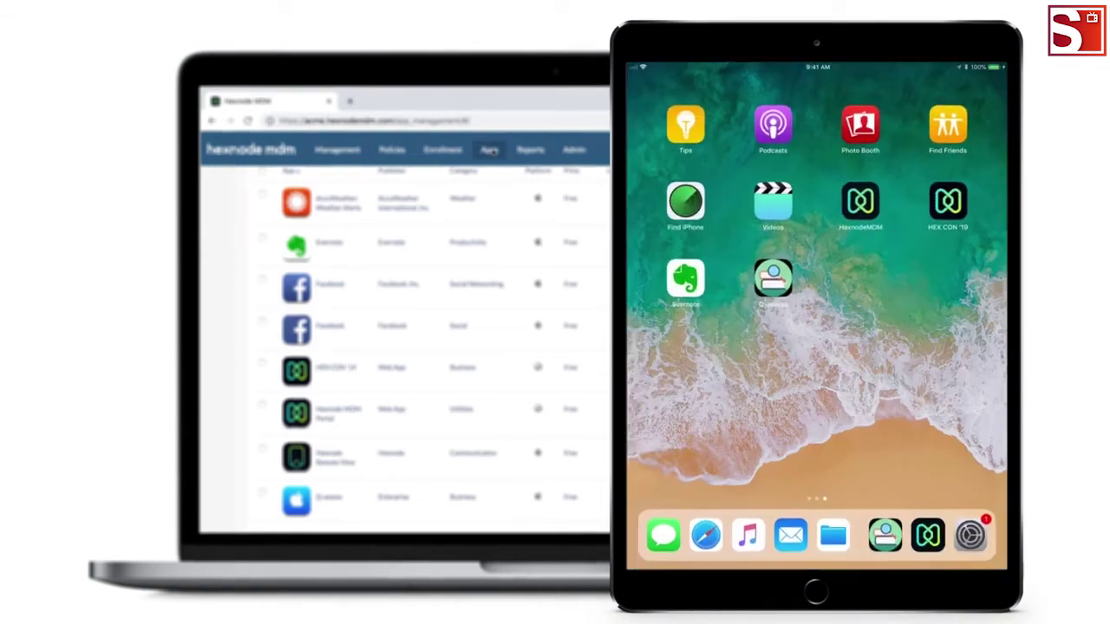
- Check the iOS Facebook store app for updates from its app details
scroll(482, 173, up, 2)
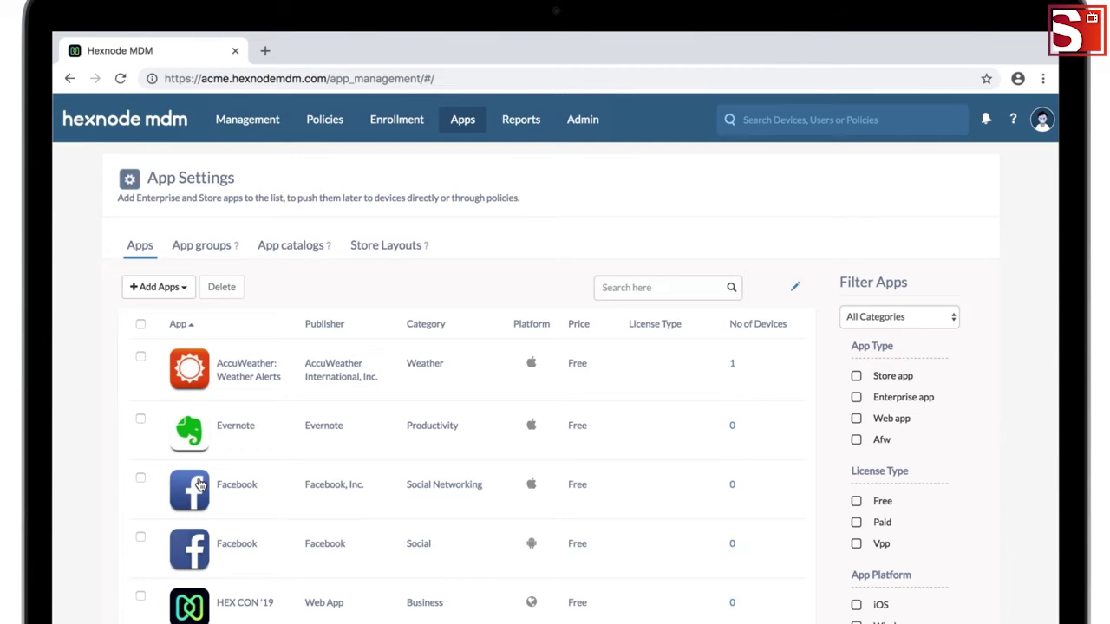
click(199, 485)
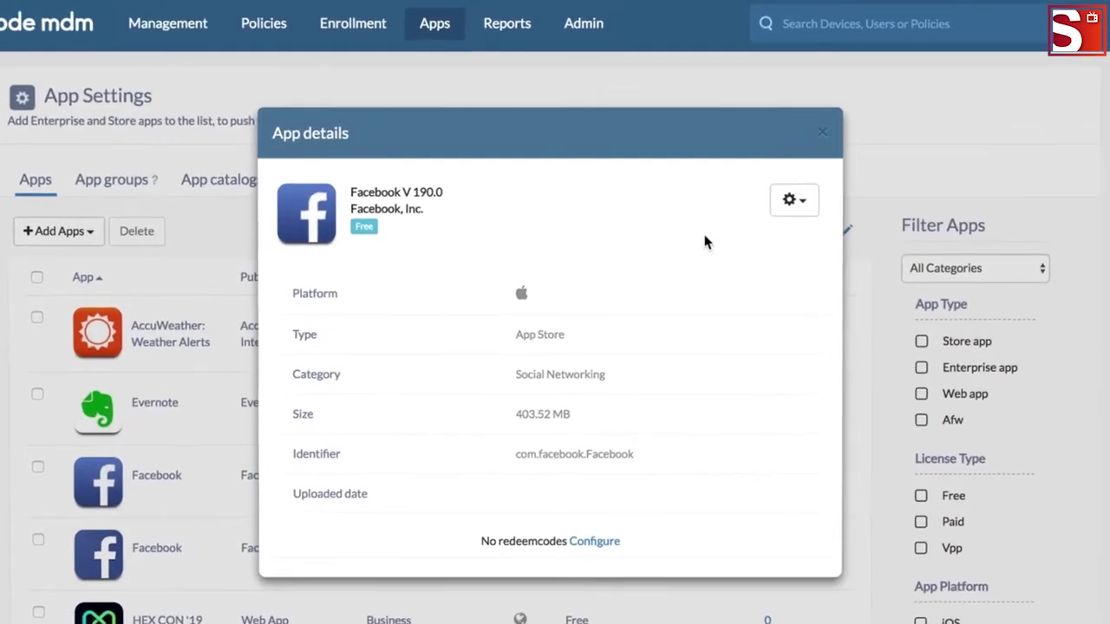
click(785, 208)
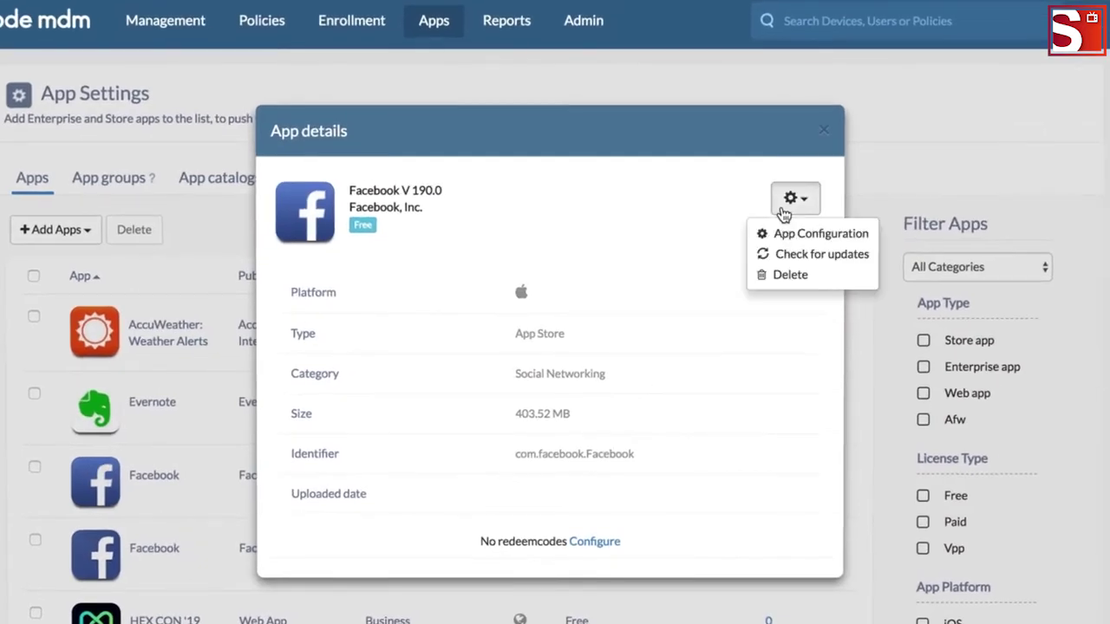
click(785, 254)
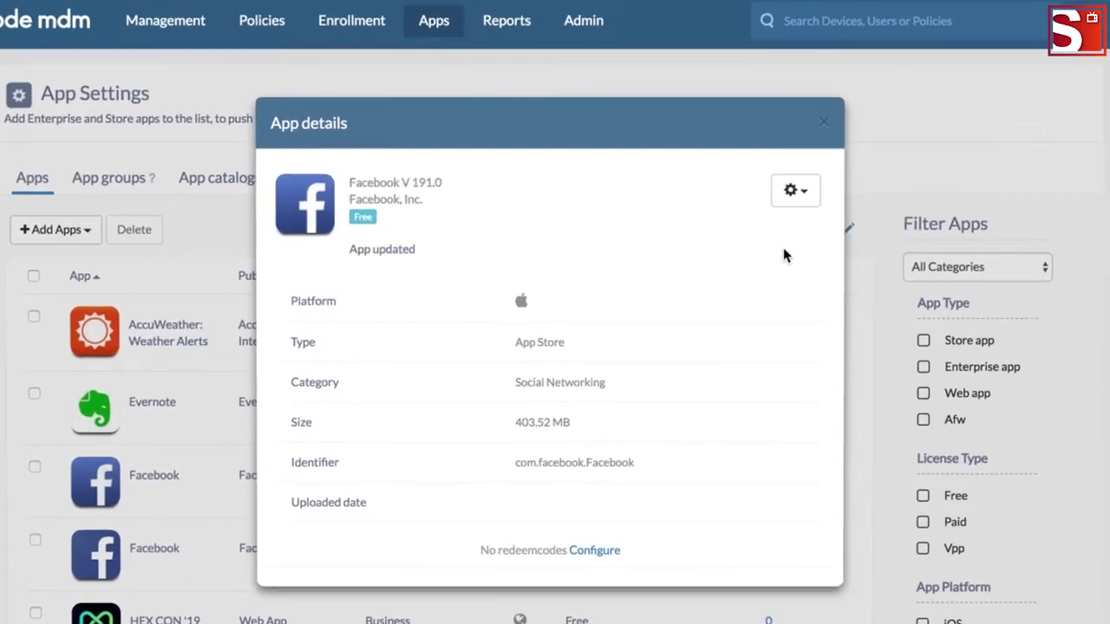